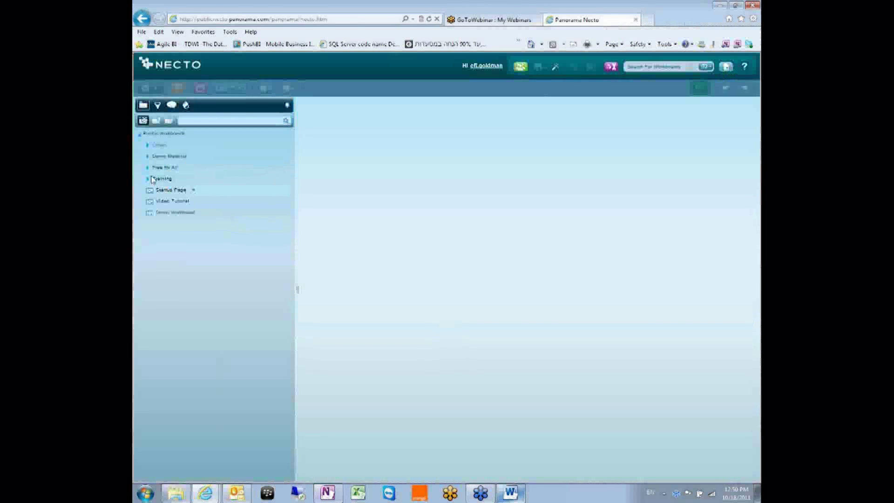
# Open the 03_Analytics_basics workboard from the Training folder and save a copy under the same name in the personal workboards folder.
pyautogui.click(153, 181)
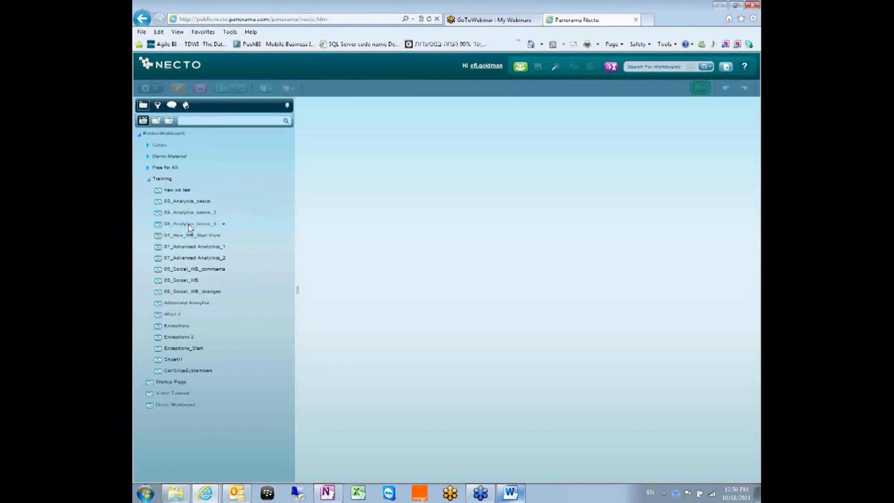
pyautogui.doubleClick(200, 202)
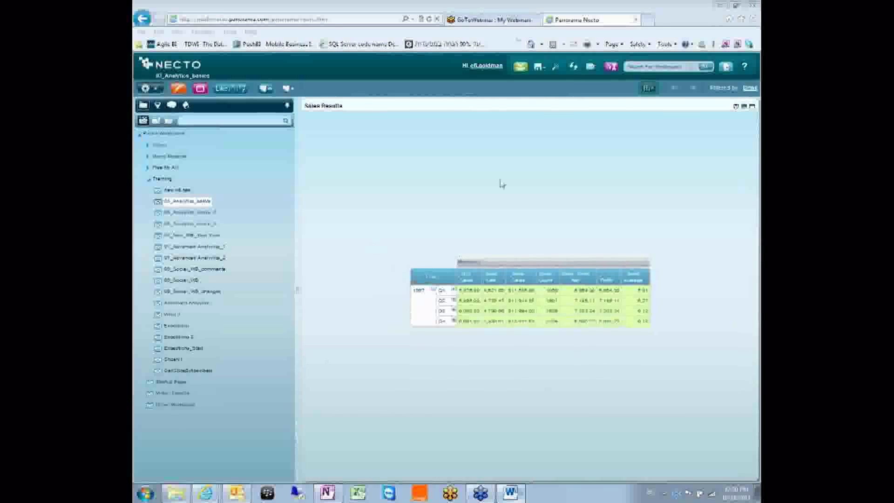
pyautogui.click(539, 66)
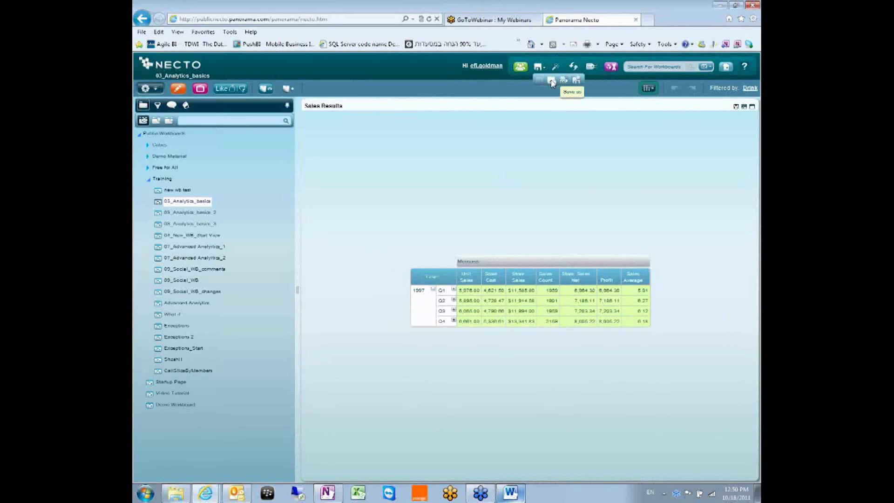
pyautogui.click(551, 82)
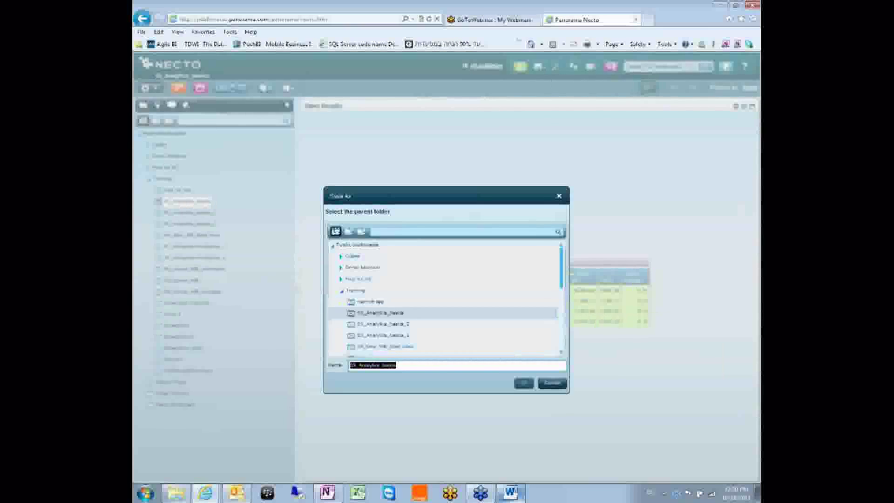
pyautogui.click(511, 492)
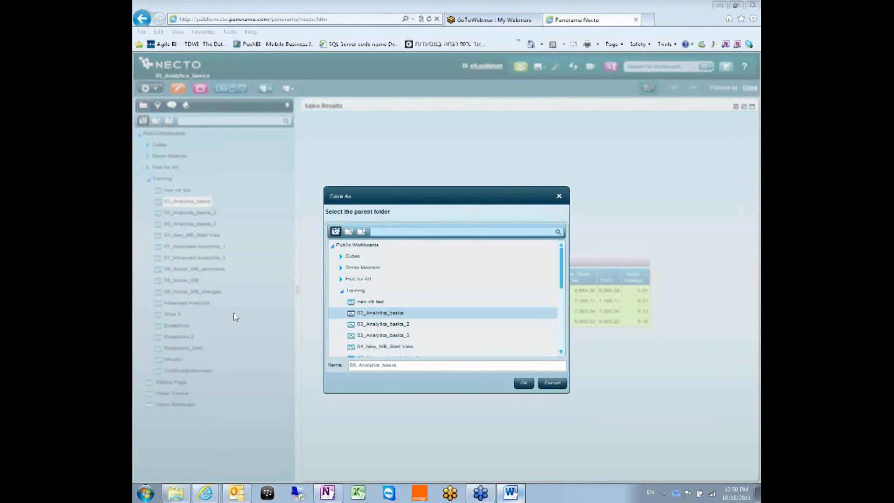
pyautogui.click(348, 232)
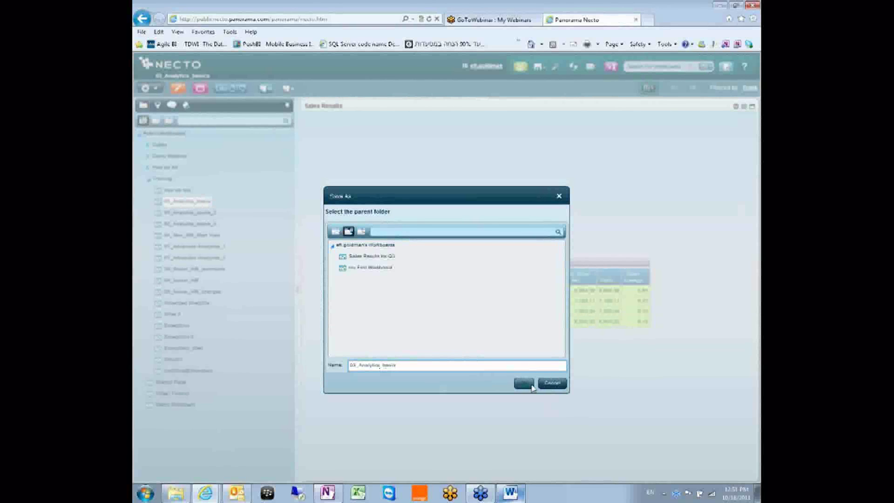
pyautogui.click(532, 386)
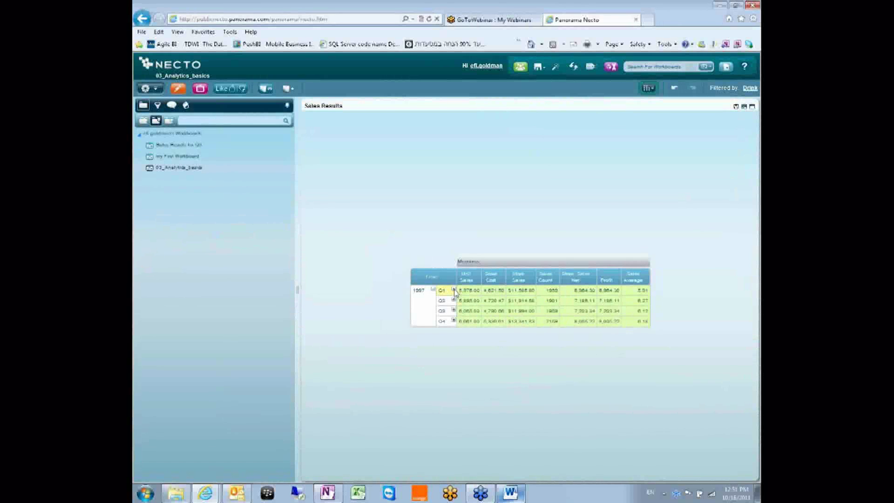
# Expand Q1 of 1997 into its months in the Sales Results table and collapse it again.
pyautogui.click(454, 289)
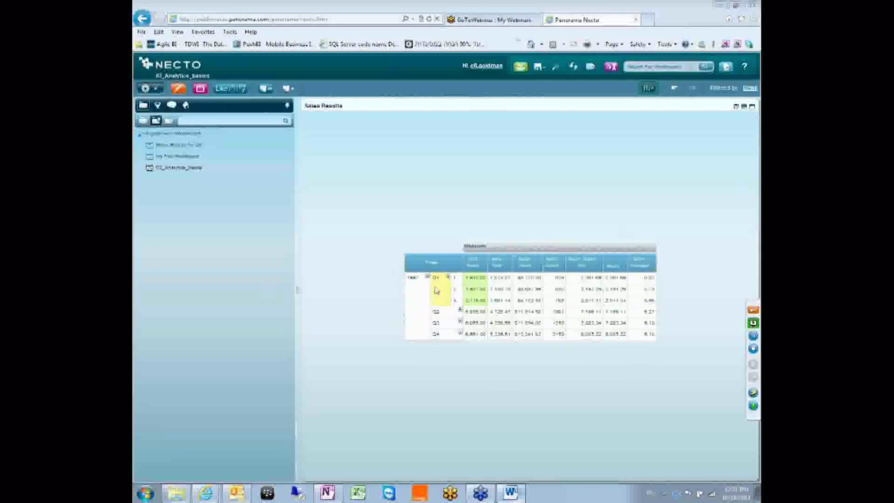
pyautogui.click(447, 277)
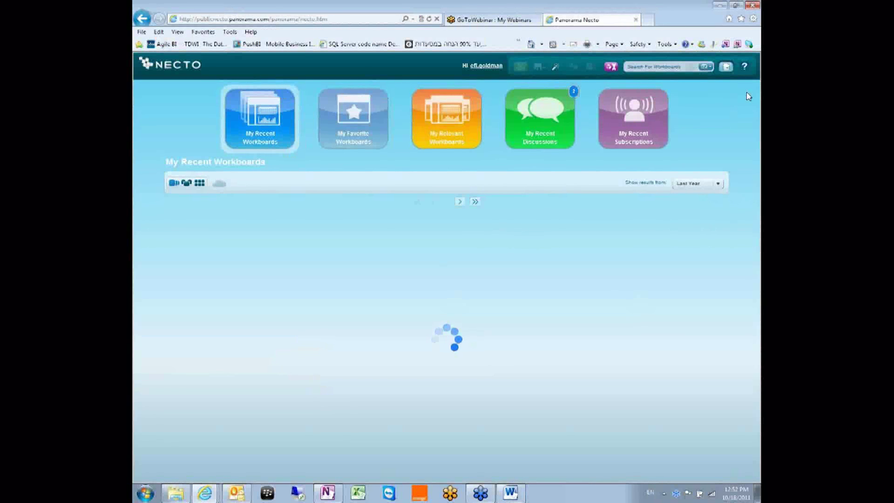
# Return to the home page and open 03_Analytics_basics from My Recent Workboards.
pyautogui.click(727, 67)
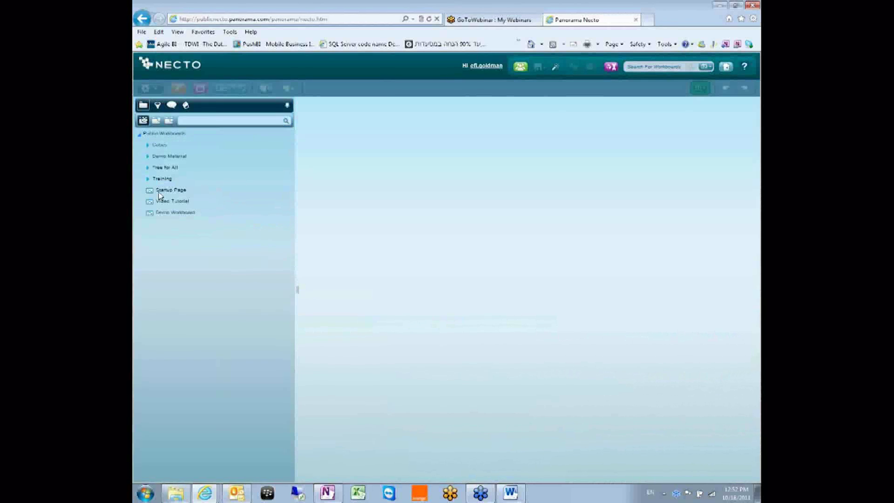
pyautogui.click(725, 66)
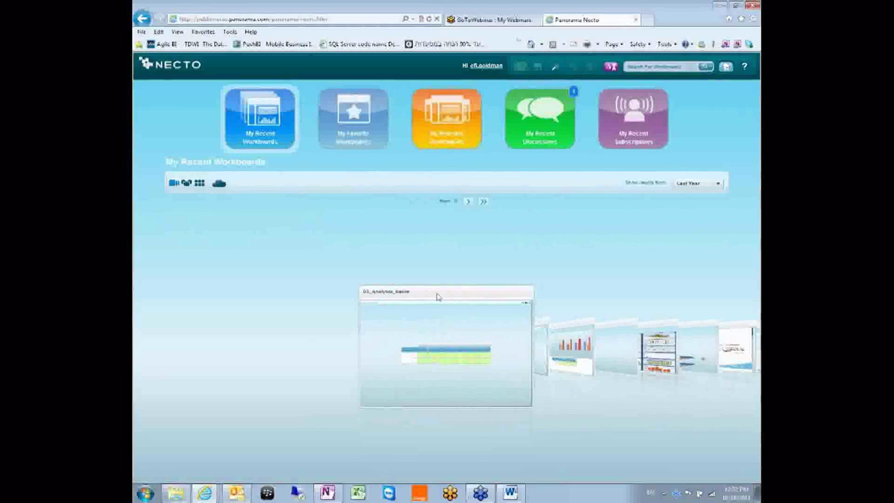
pyautogui.click(454, 326)
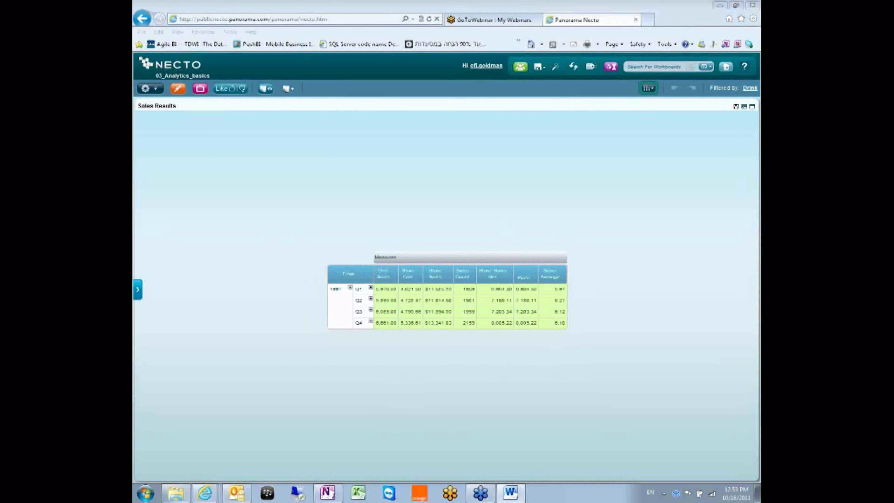
# Hide the Q1 member of 1997 in the Sales Results table.
pyautogui.click(367, 293)
pyautogui.rightClick(366, 289)
pyautogui.moveTo(387, 296)
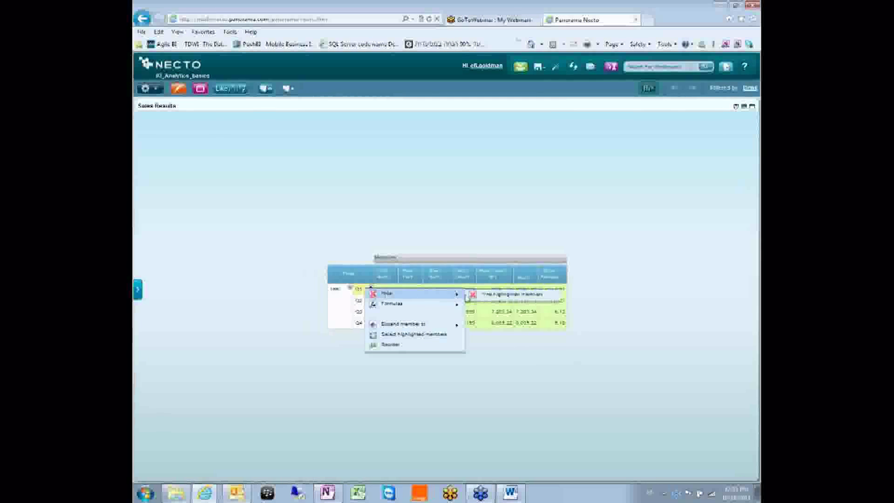
pyautogui.click(476, 296)
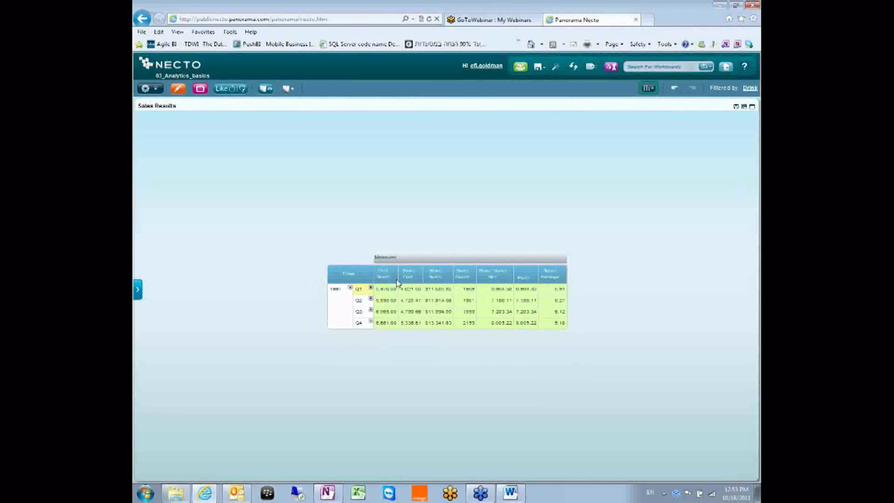
pyautogui.rightClick(366, 296)
pyautogui.click(365, 241)
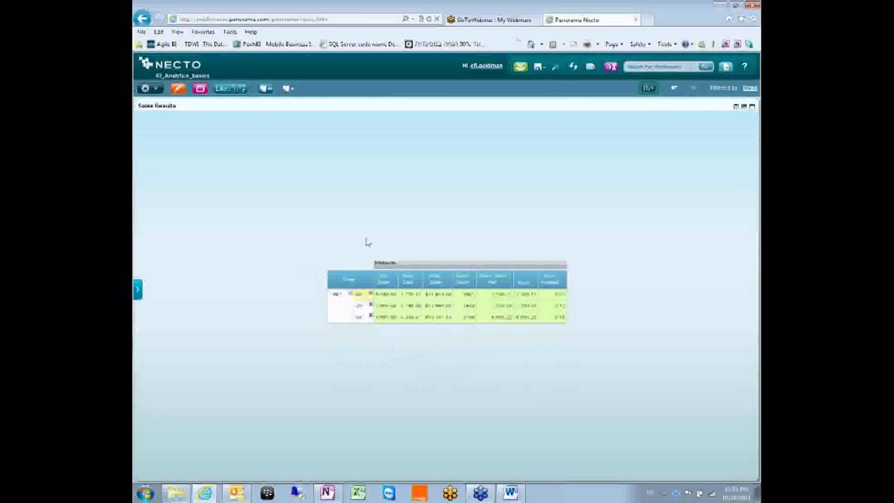
# Turn on grand totals and subtotals for the Time dimension.
pyautogui.rightClick(359, 282)
pyautogui.click(398, 340)
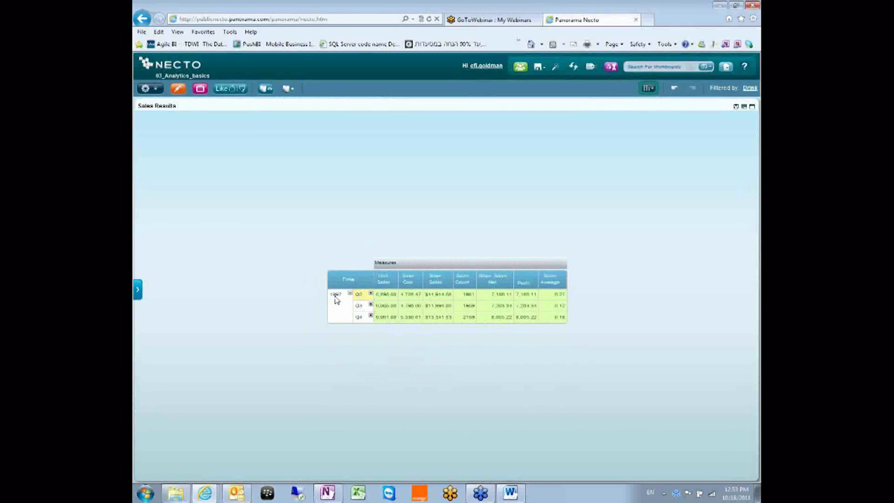
pyautogui.rightClick(355, 278)
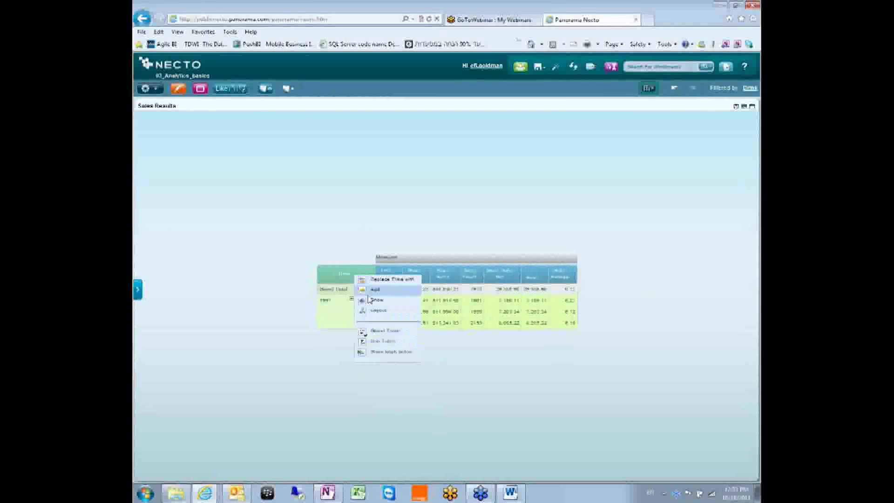
pyautogui.click(385, 352)
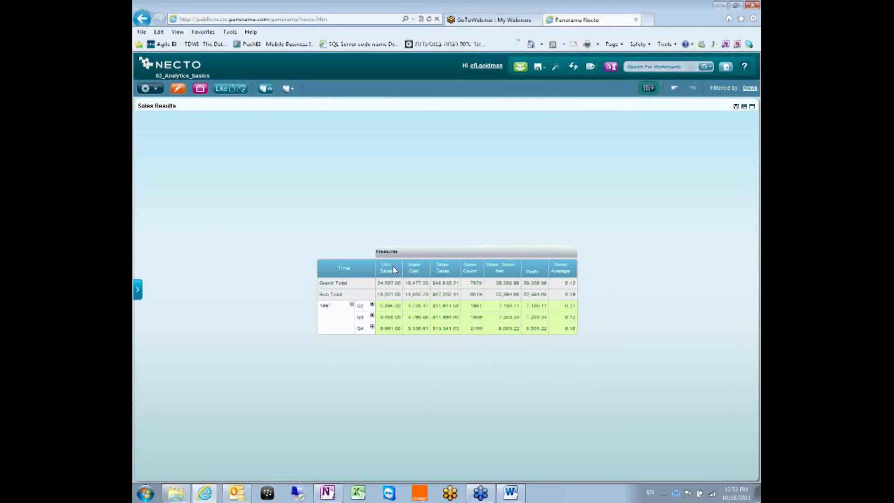
# Show the Time dimension at month level so that Q2, Q3 and Q4 are broken down into months.
pyautogui.click(140, 289)
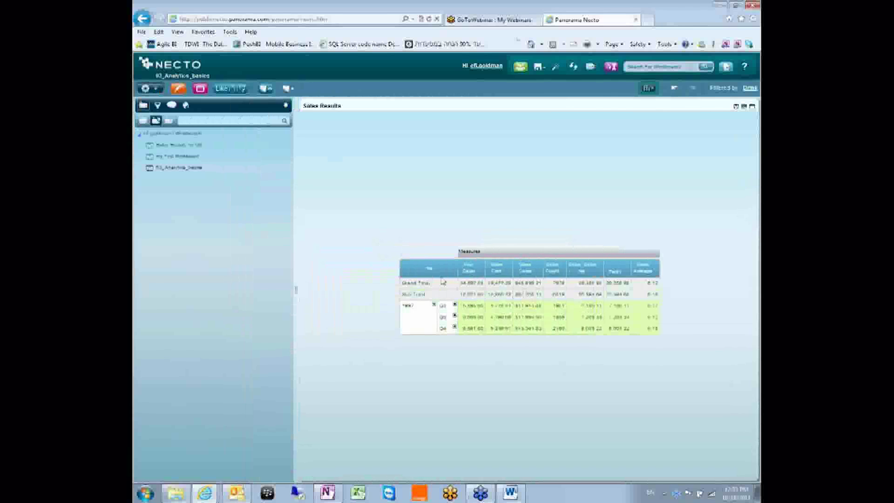
pyautogui.click(438, 272)
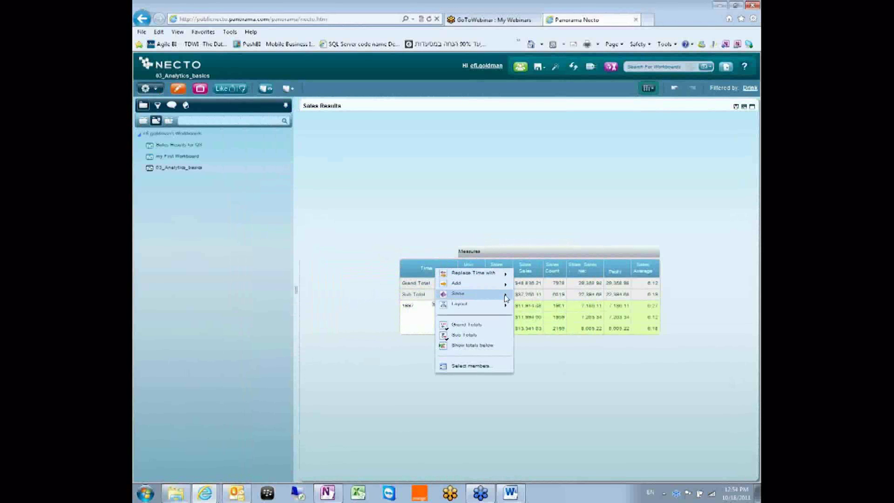
pyautogui.moveTo(506, 298)
pyautogui.click(537, 316)
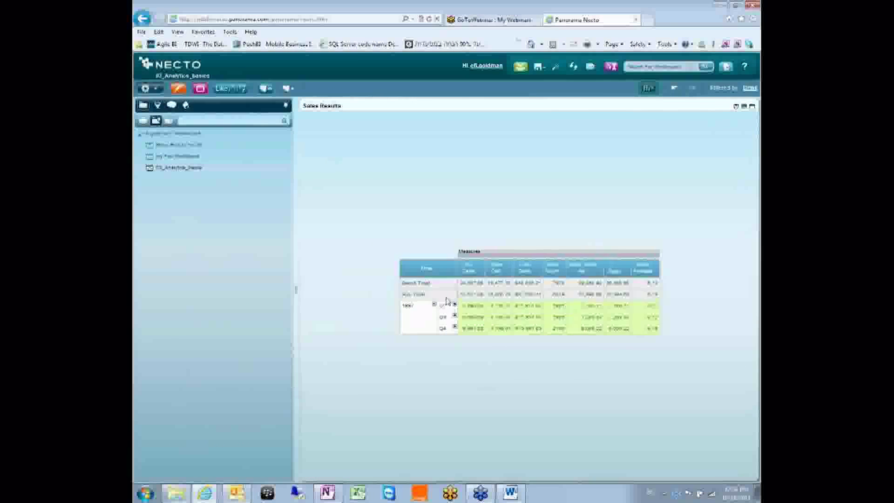
pyautogui.click(456, 306)
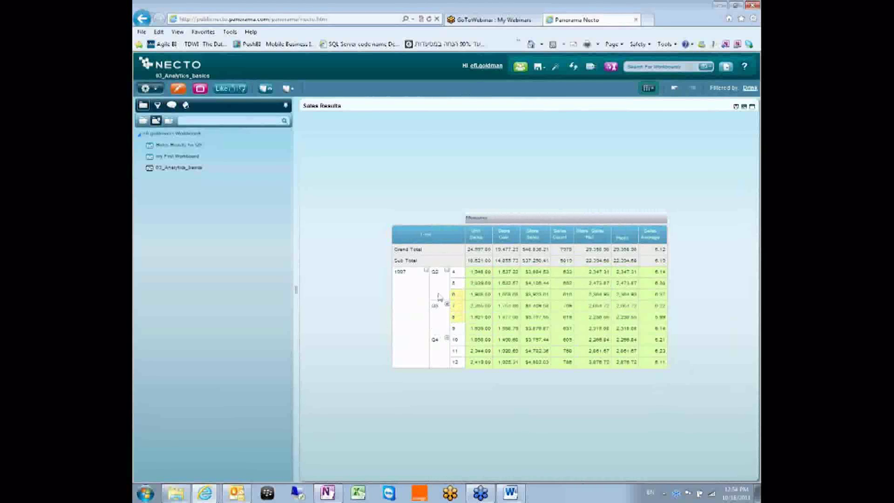
# Restrict the Time rows to the highlighted months 6, 7 and 8.
pyautogui.click(462, 293)
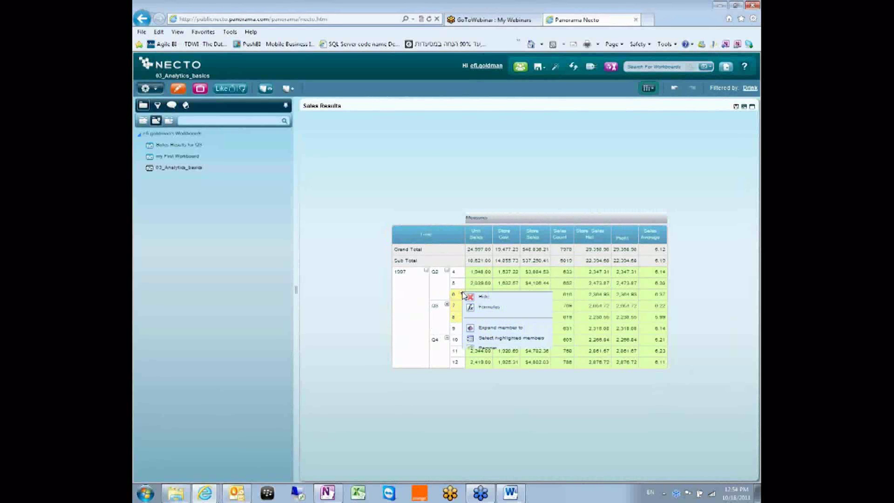
pyautogui.moveTo(508, 300)
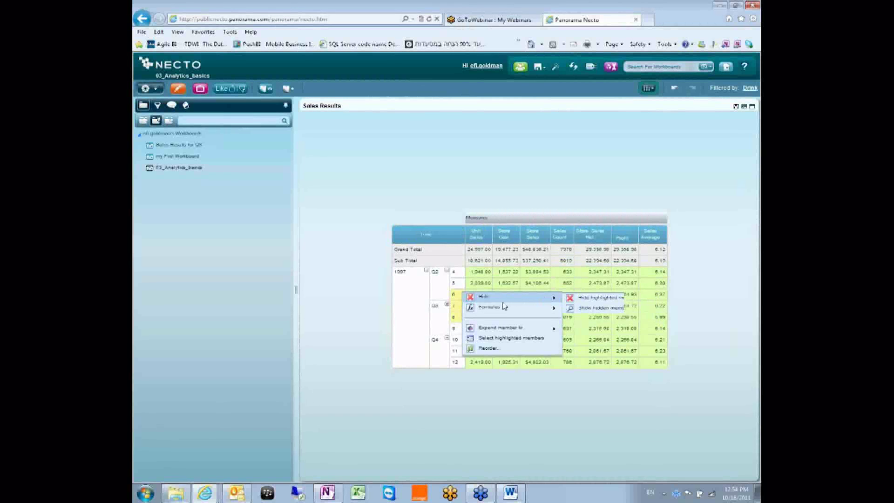
pyautogui.click(508, 338)
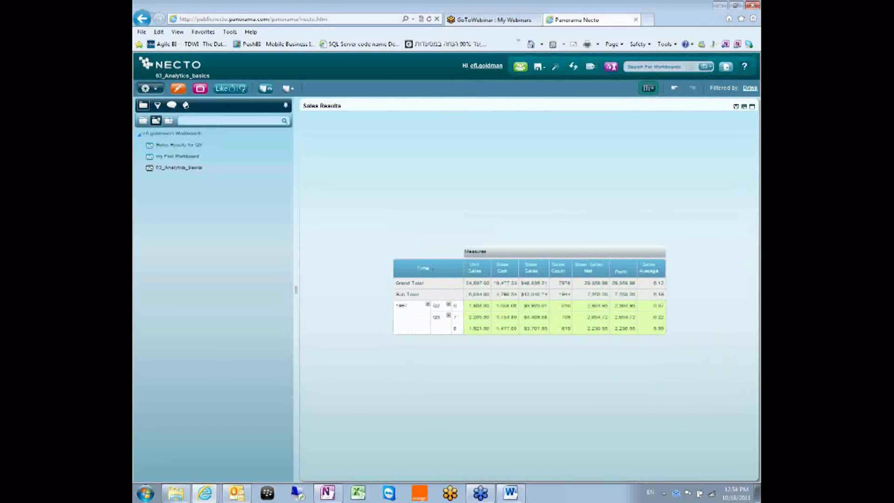
# Highlight months 6, 7 and 8 together in the Time column.
pyautogui.hotkey('alt', 'Tab')
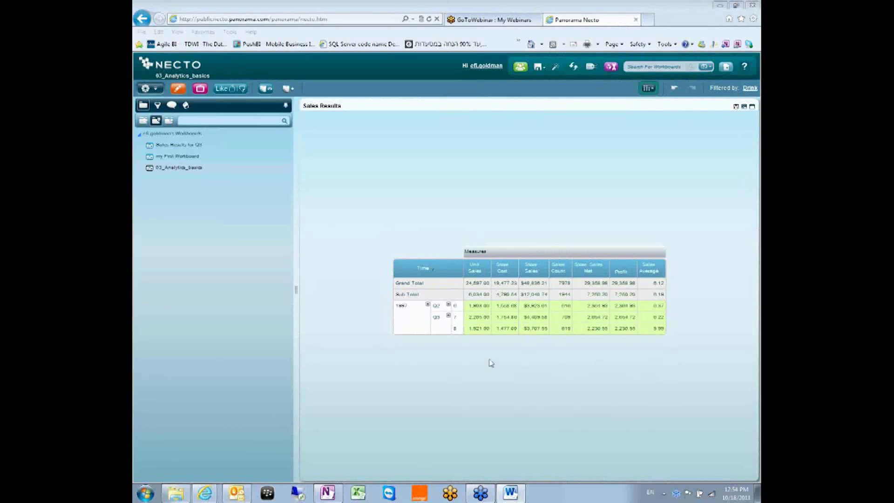
pyautogui.click(455, 306)
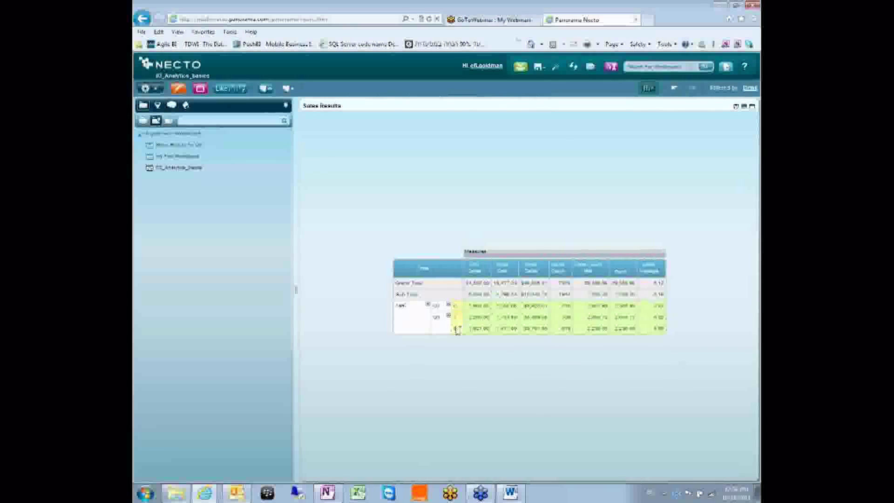
pyautogui.rightClick(455, 326)
pyautogui.click(419, 346)
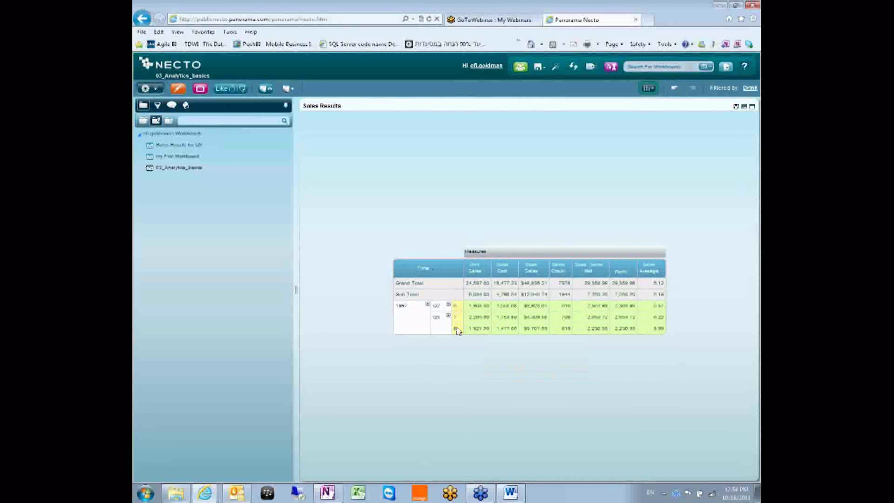
pyautogui.click(460, 330)
pyautogui.click(427, 368)
pyautogui.rightClick(455, 332)
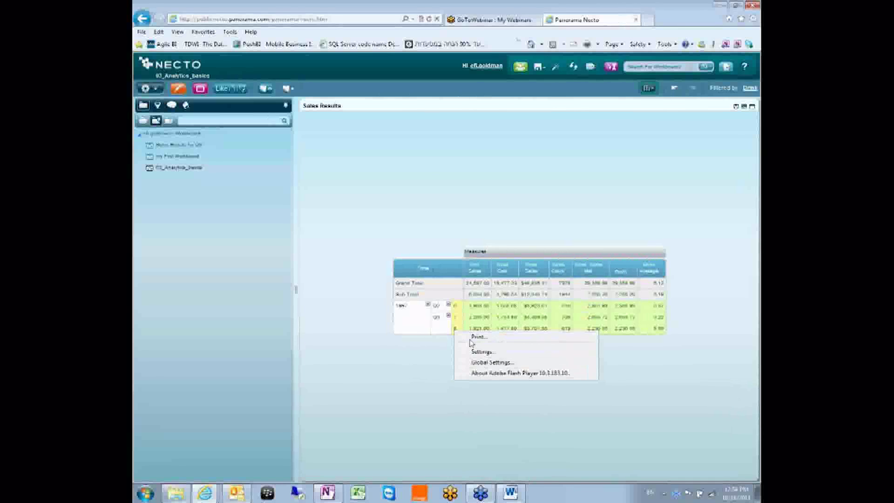
pyautogui.click(442, 361)
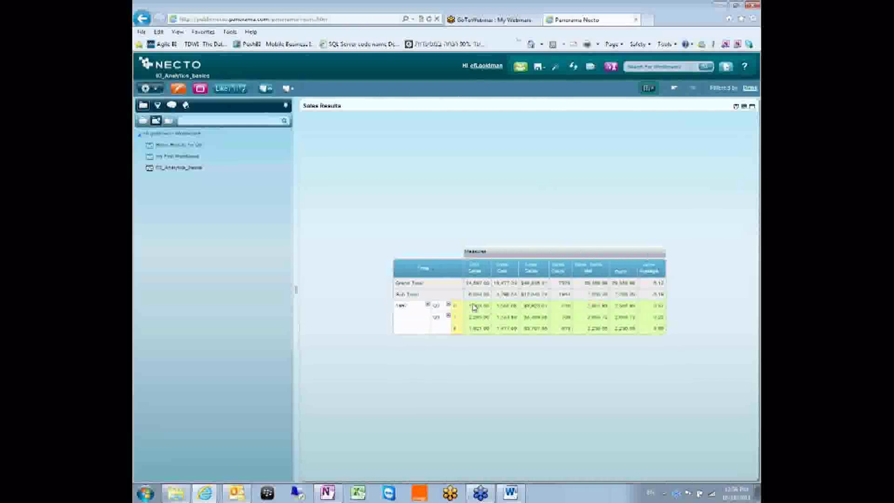
# Create a sum formula over the highlighted months 6, 7 and 8 and name it "Summer month formula".
pyautogui.rightClick(459, 331)
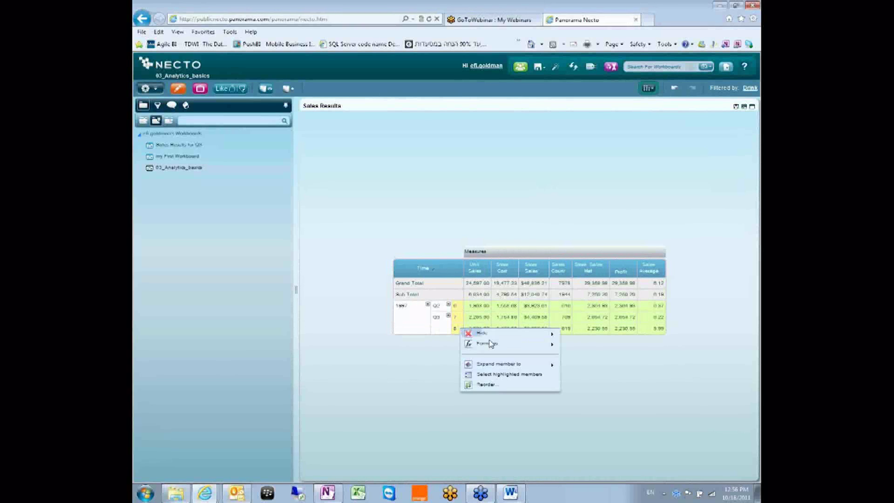
pyautogui.moveTo(512, 344)
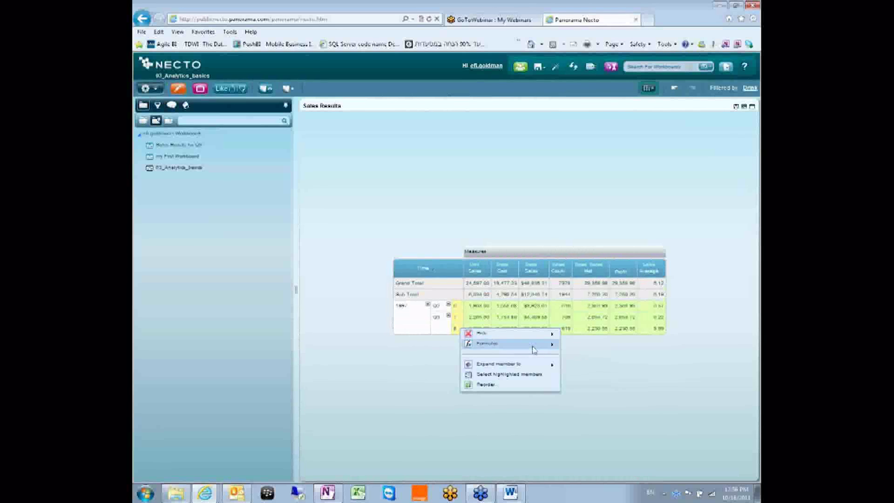
pyautogui.click(576, 344)
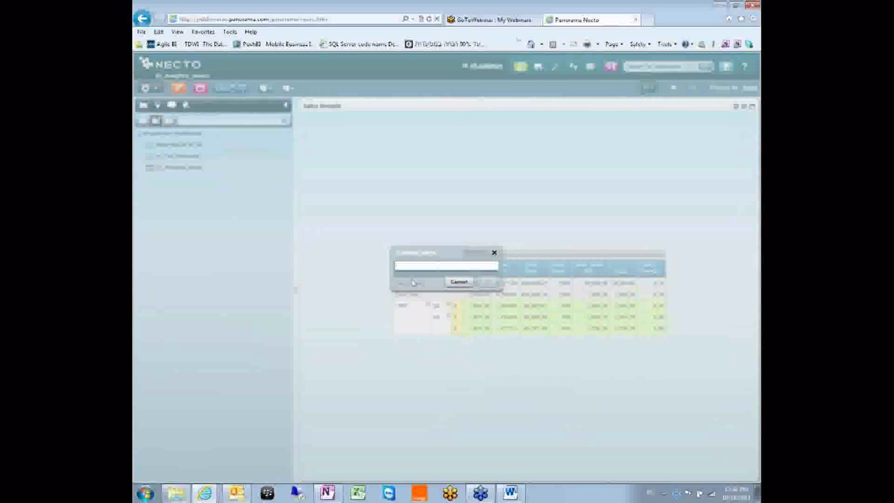
pyautogui.write('Summ')
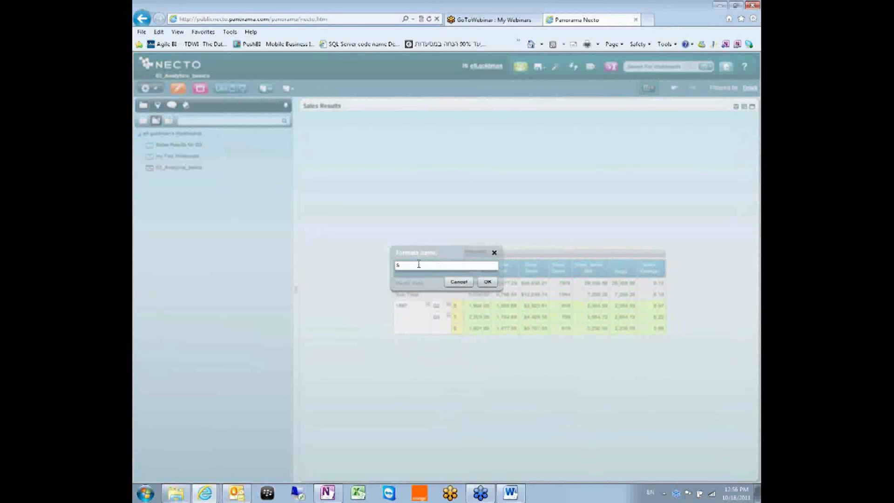
pyautogui.write('ary ')
pyautogui.write('month formula')
pyautogui.click(488, 282)
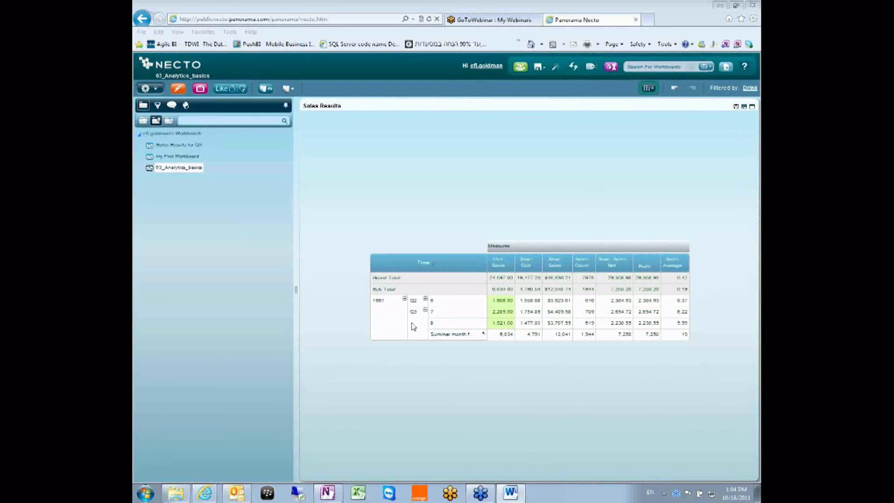
# Highlight Q2 and Q3 in the Time column and examine the hide, formula and expand commands available for them.
pyautogui.click(414, 298)
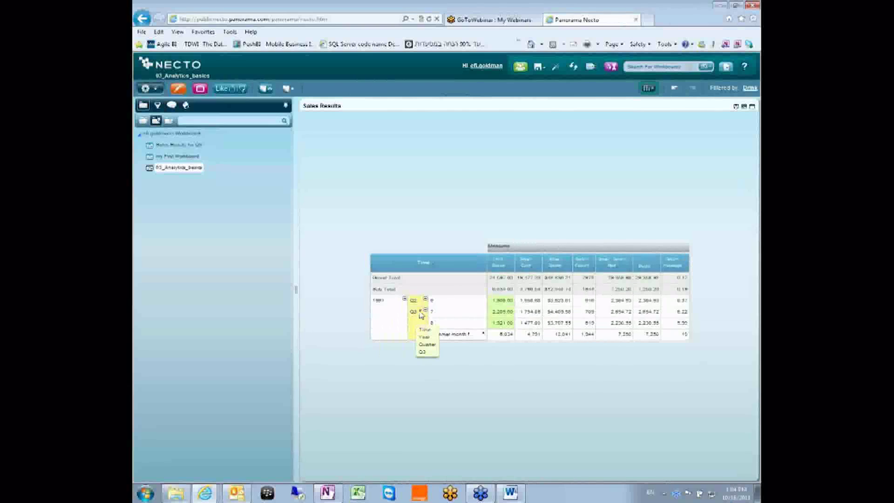
pyautogui.rightClick(420, 315)
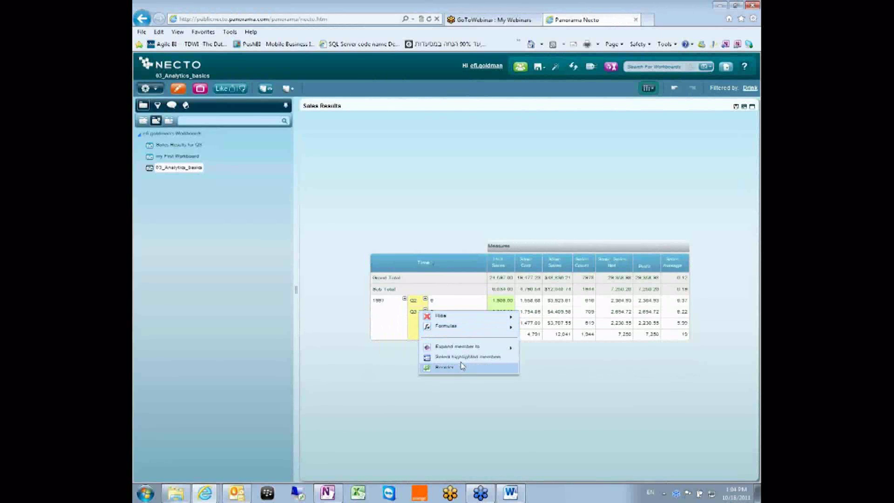
pyautogui.moveTo(464, 318)
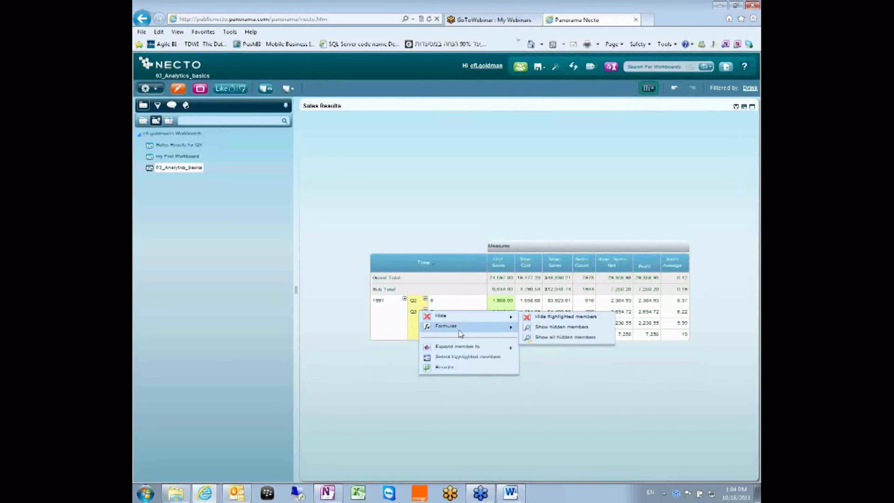
pyautogui.click(561, 356)
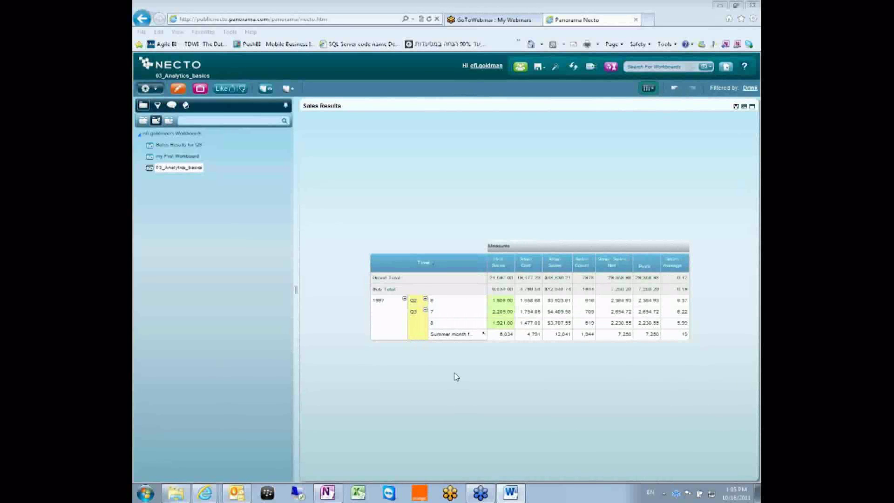
pyautogui.click(413, 308)
pyautogui.click(416, 322)
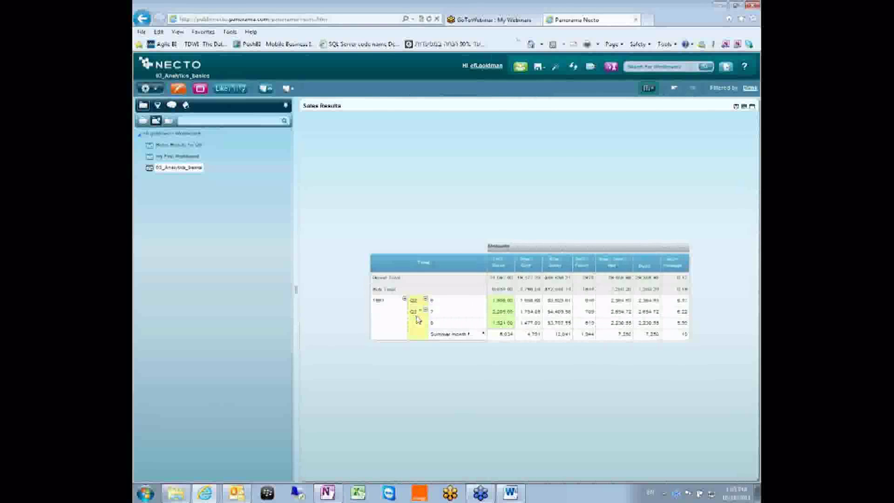
pyautogui.rightClick(419, 311)
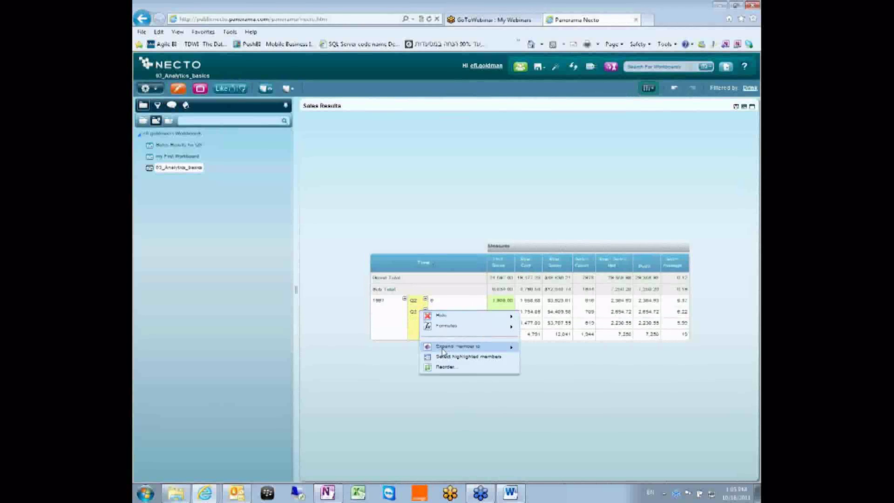
pyautogui.click(624, 441)
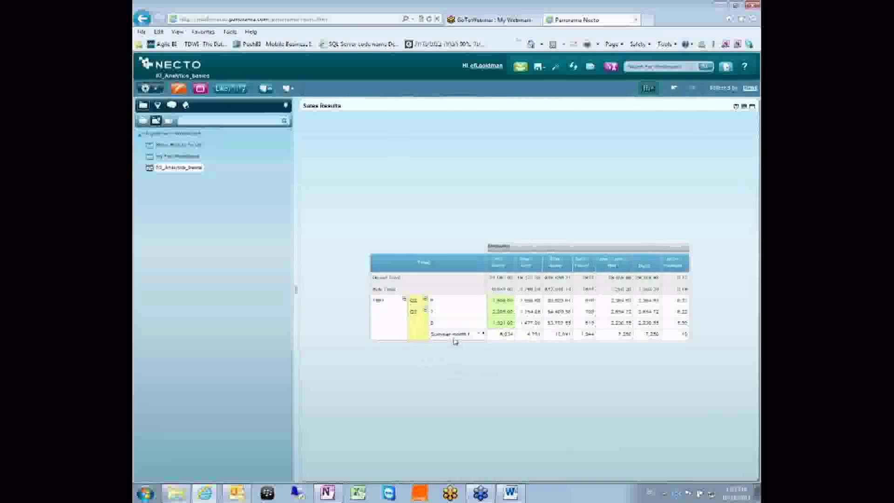
pyautogui.rightClick(488, 270)
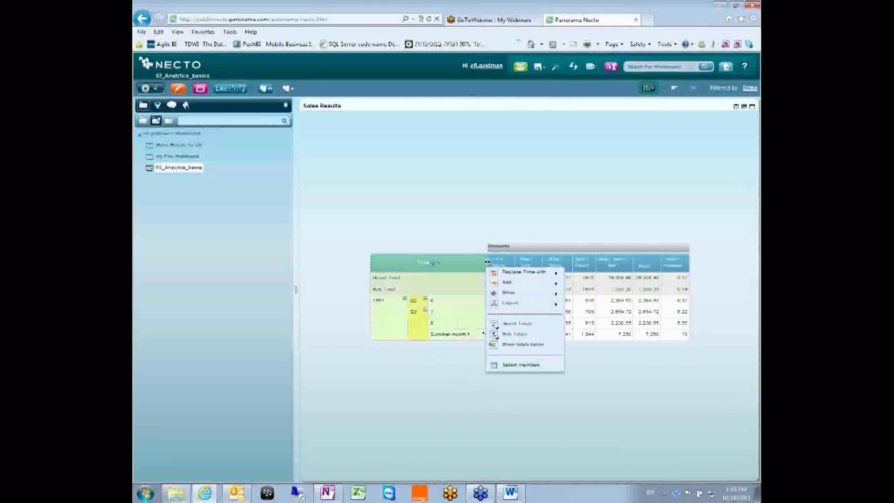
pyautogui.click(494, 258)
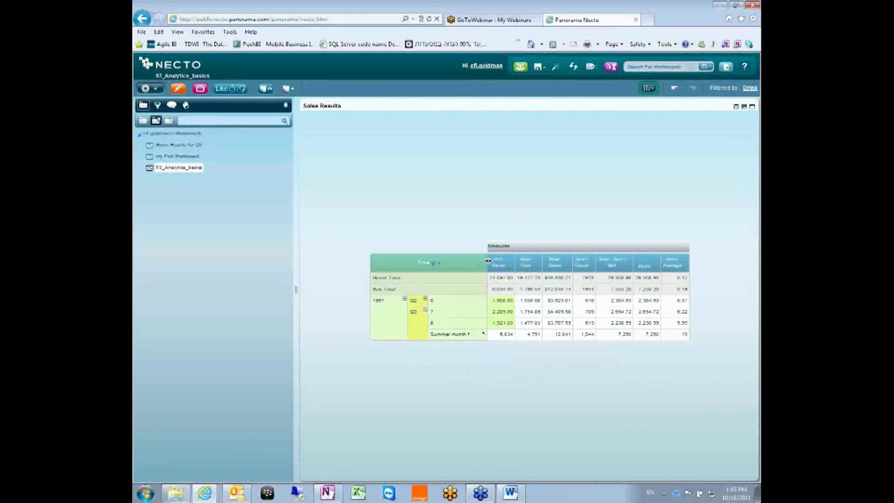
pyautogui.rightClick(486, 257)
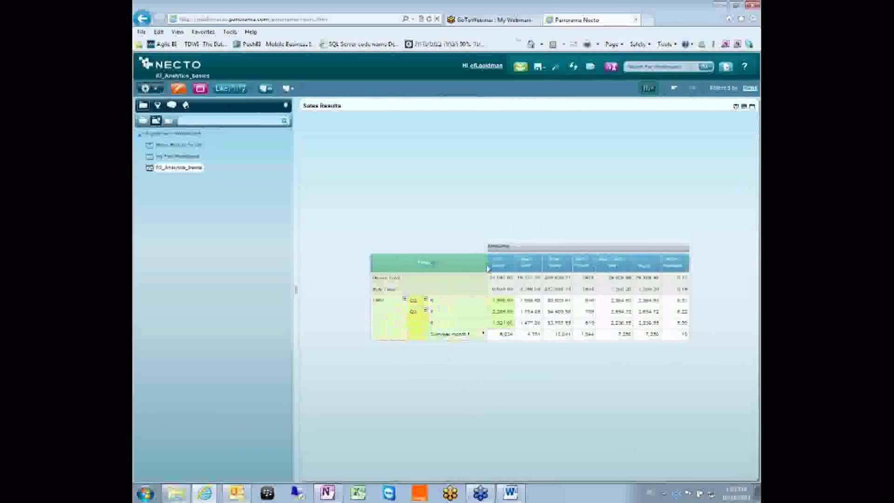
pyautogui.rightClick(487, 263)
pyautogui.click(534, 229)
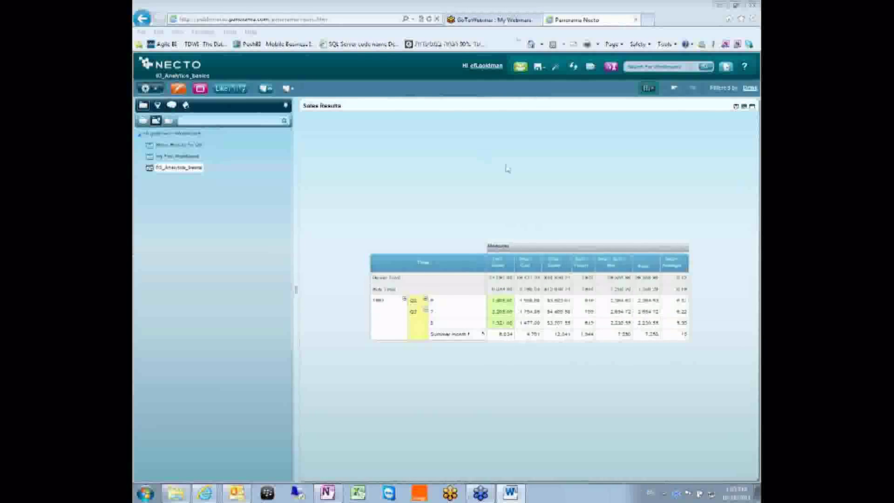
# Reload the workboard in its saved state and show the Time dimension at month level.
pyautogui.click(573, 67)
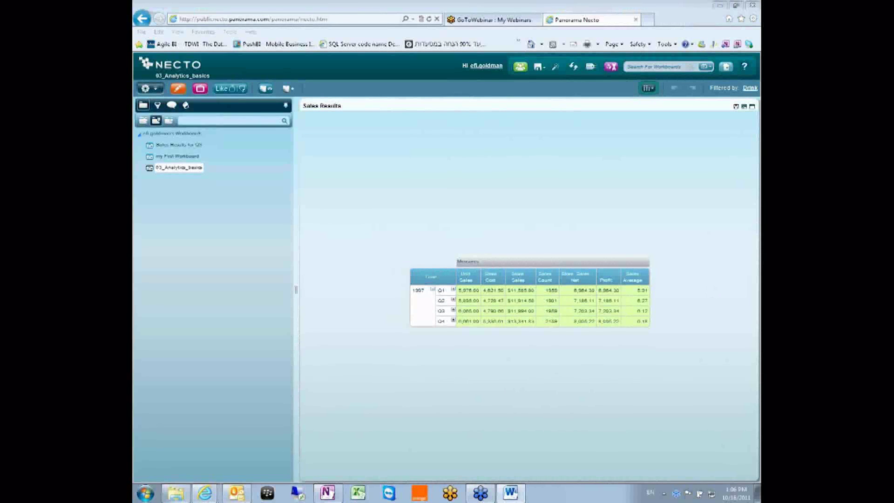
pyautogui.rightClick(442, 281)
pyautogui.moveTo(463, 301)
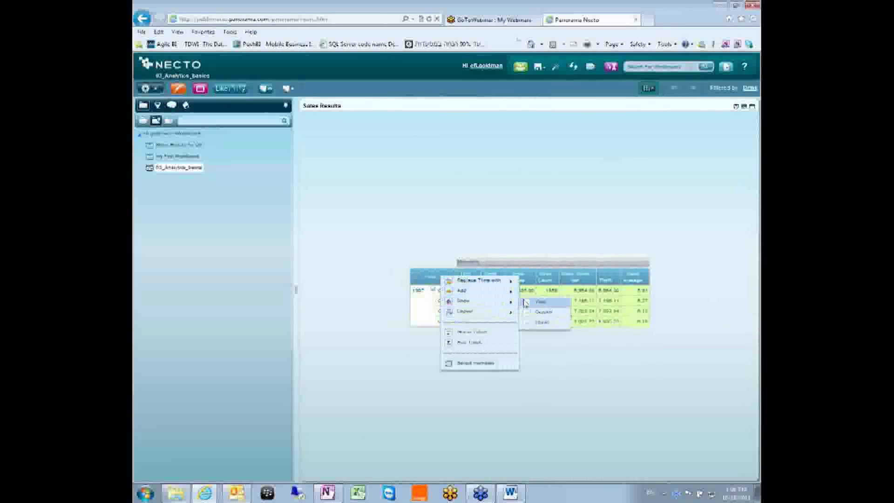
pyautogui.click(549, 327)
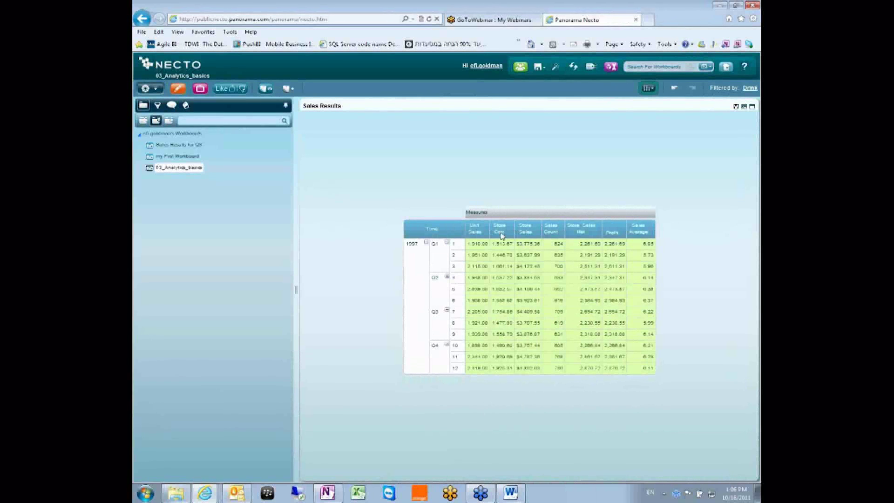
# Sort the months by Unit Sales in descending order within the quarters.
pyautogui.click(477, 236)
pyautogui.rightClick(485, 239)
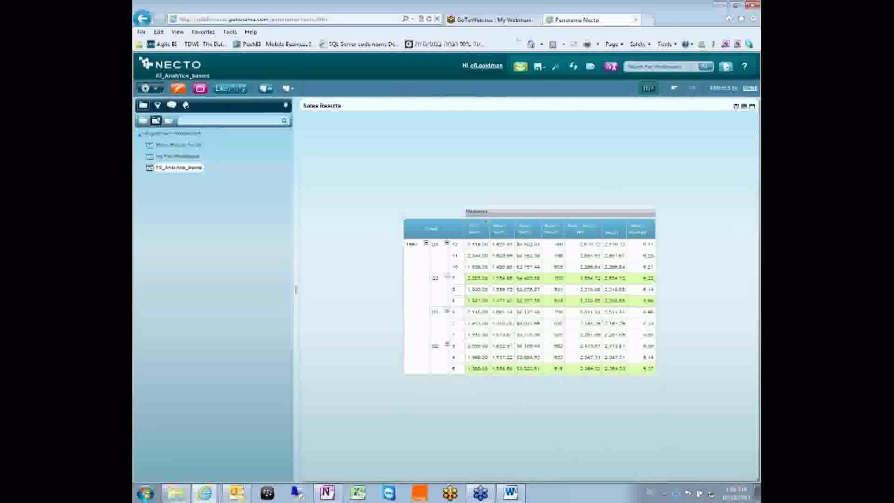
pyautogui.hotkey('alt', 'Tab')
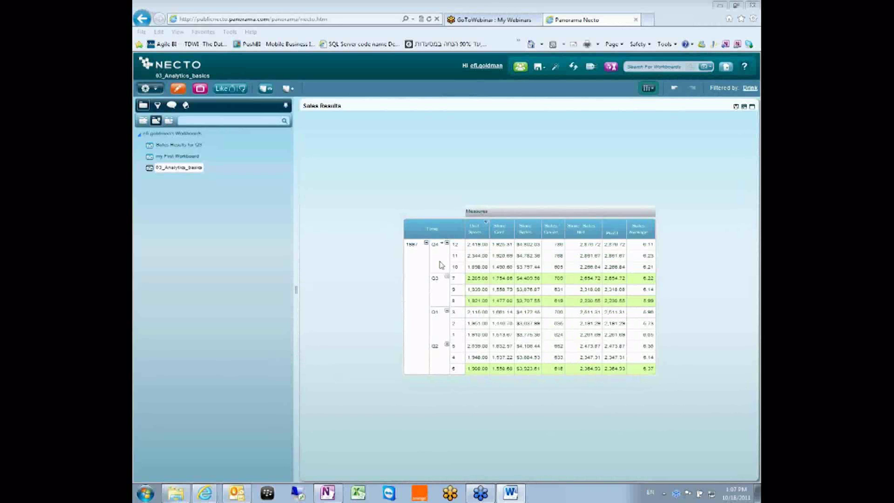
# Rank the months by Unit Sales, keeping only the Bottom 10.
pyautogui.rightClick(485, 235)
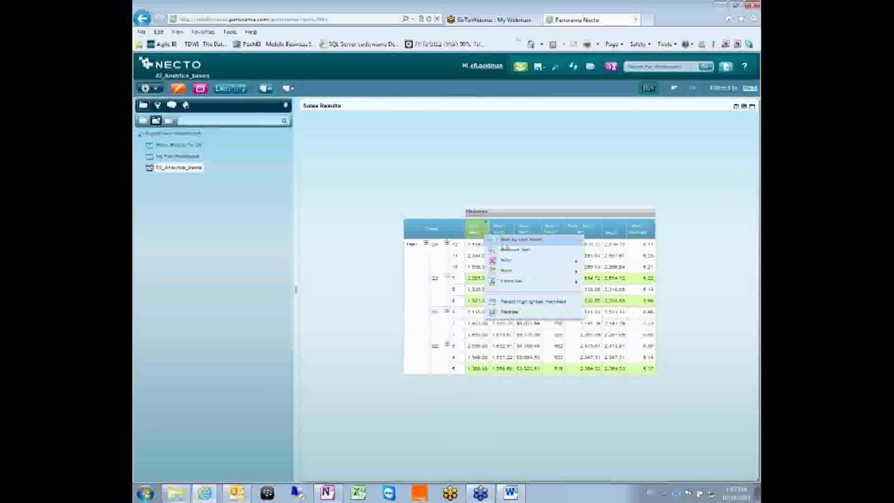
pyautogui.moveTo(512, 271)
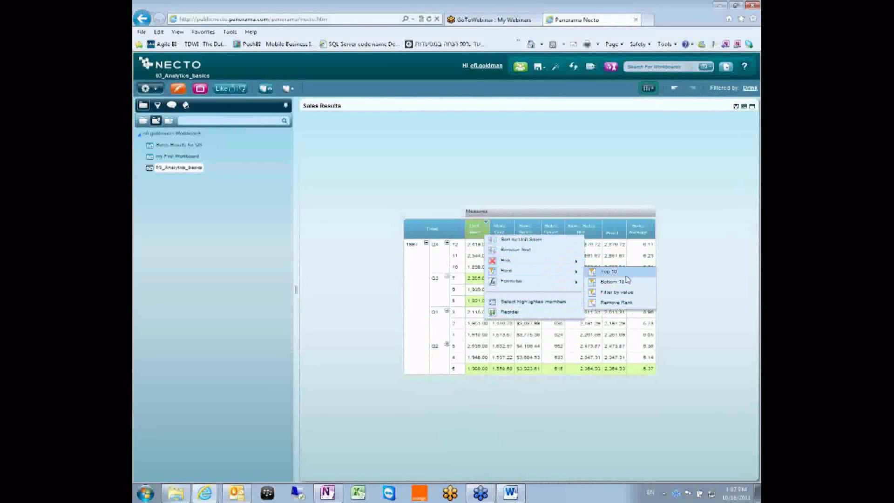
pyautogui.click(495, 215)
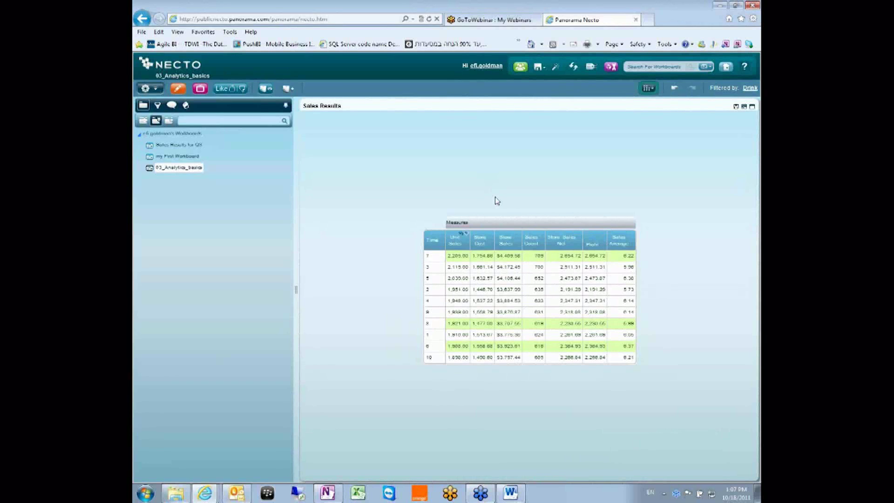
pyautogui.moveTo(511, 490)
pyautogui.click(443, 242)
pyautogui.moveTo(496, 268)
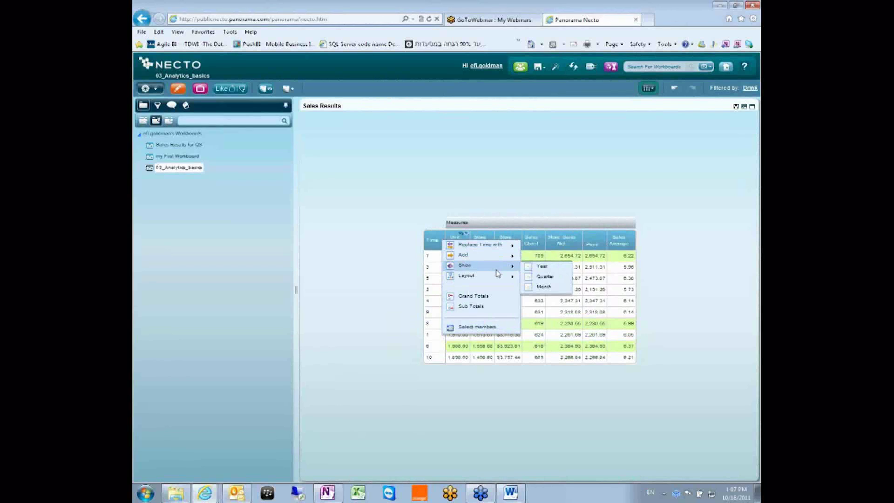
pyautogui.click(368, 218)
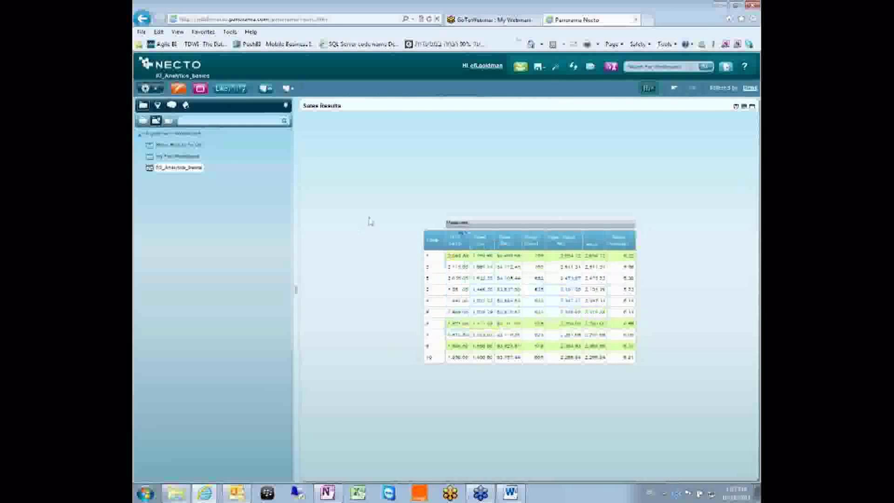
# Apply a value filter by Unit Sales with the filter type Bottom count and the value 5.
pyautogui.click(464, 234)
pyautogui.moveTo(567, 288)
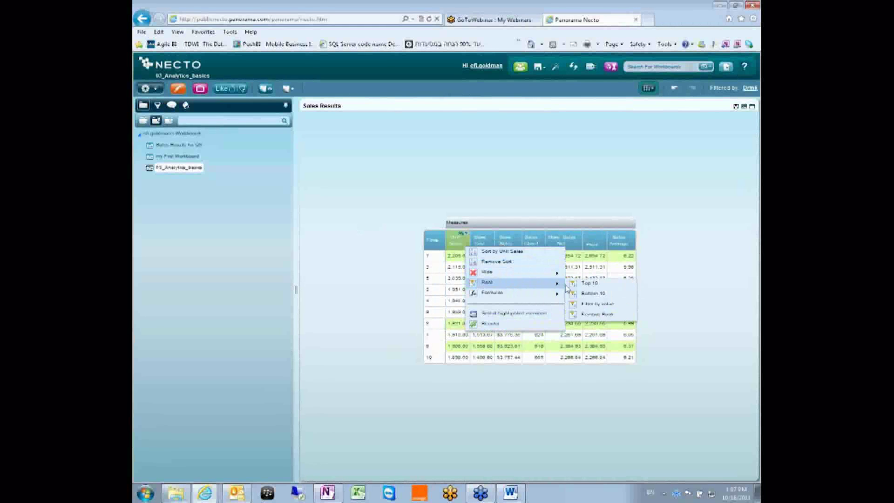
pyautogui.click(592, 303)
pyautogui.click(382, 251)
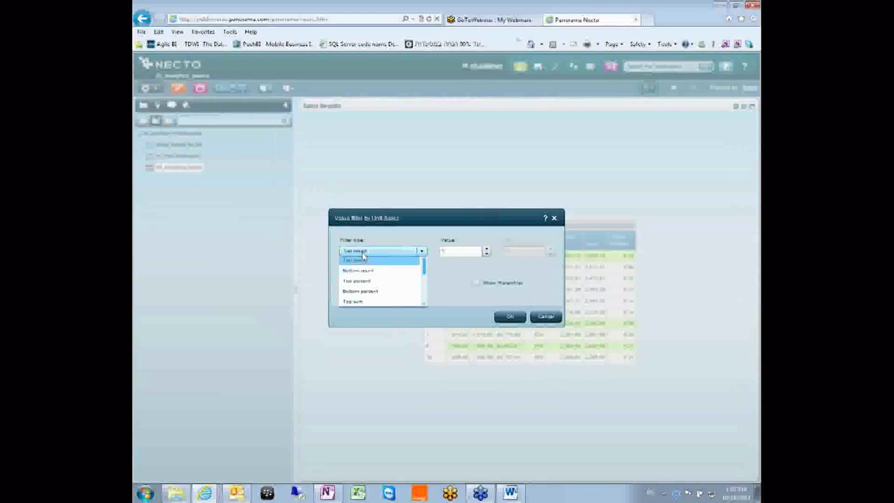
pyautogui.click(364, 273)
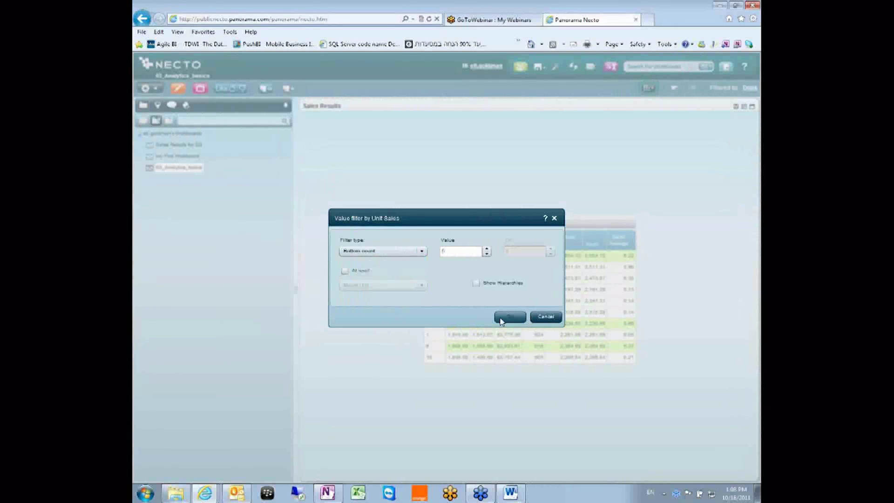
pyautogui.click(510, 317)
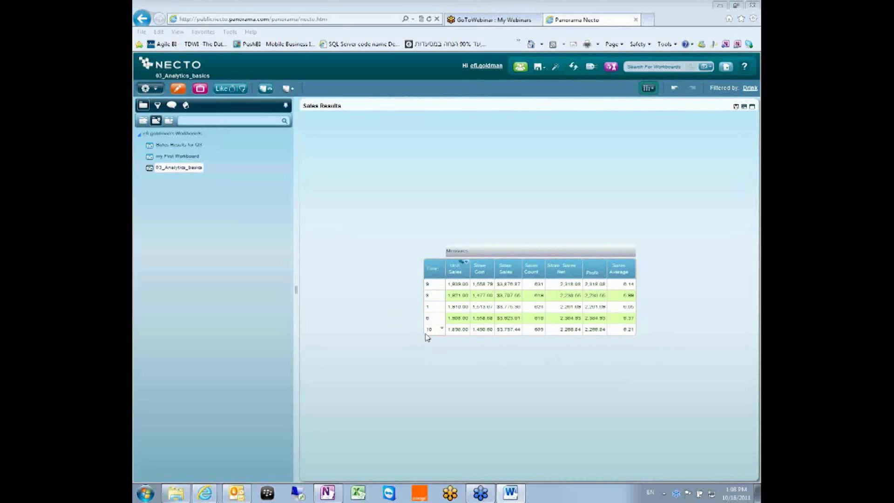
# Undo the Unit Sales ranking filters to restore the full sorted list of months grouped by quarter.
pyautogui.rightClick(443, 272)
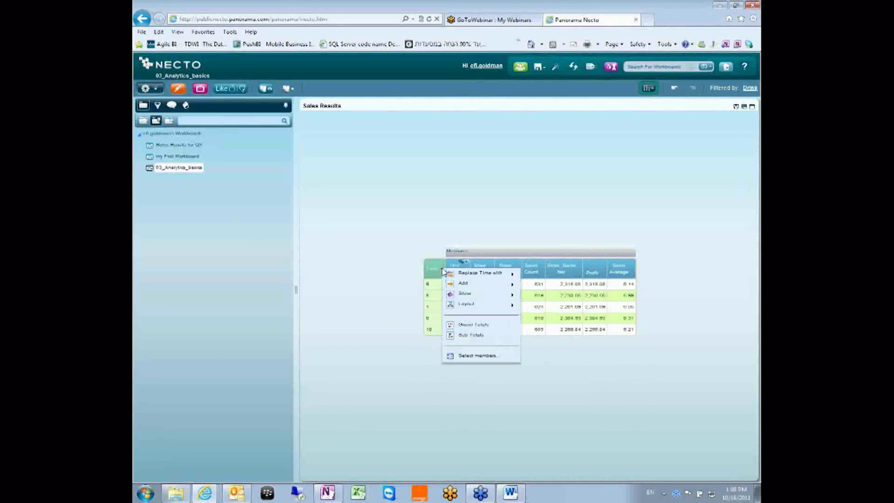
pyautogui.moveTo(493, 309)
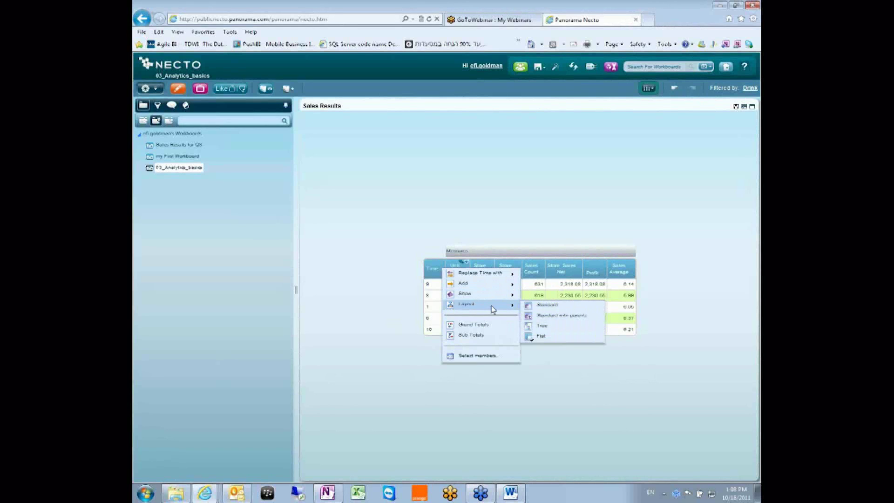
pyautogui.click(531, 338)
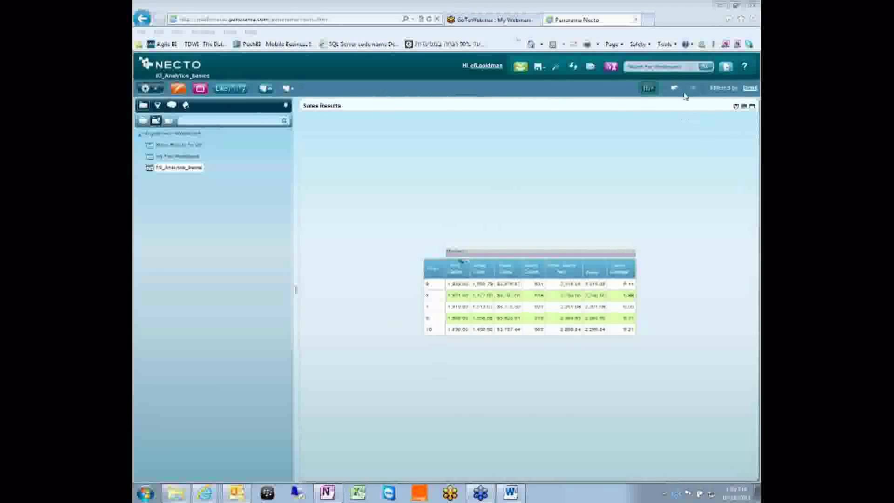
pyautogui.click(675, 89)
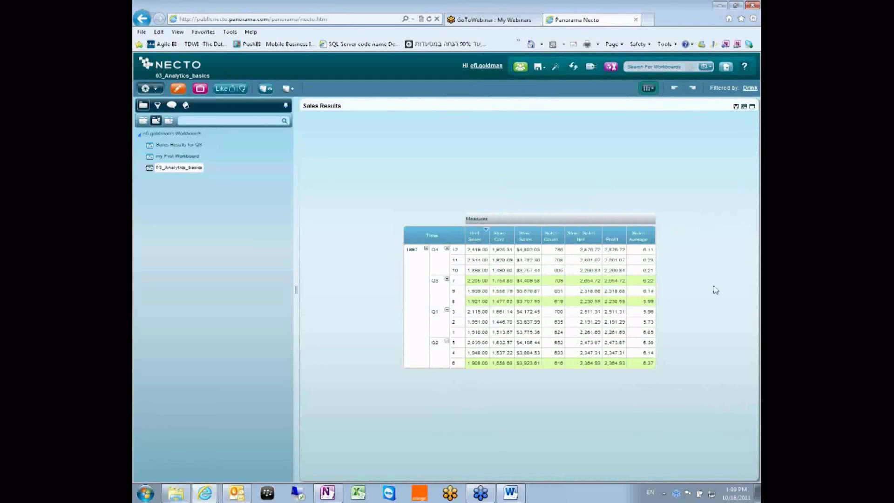
# Apply a value filter by Unit Sales with the filter type Bottom count and the value 2.
pyautogui.click(484, 241)
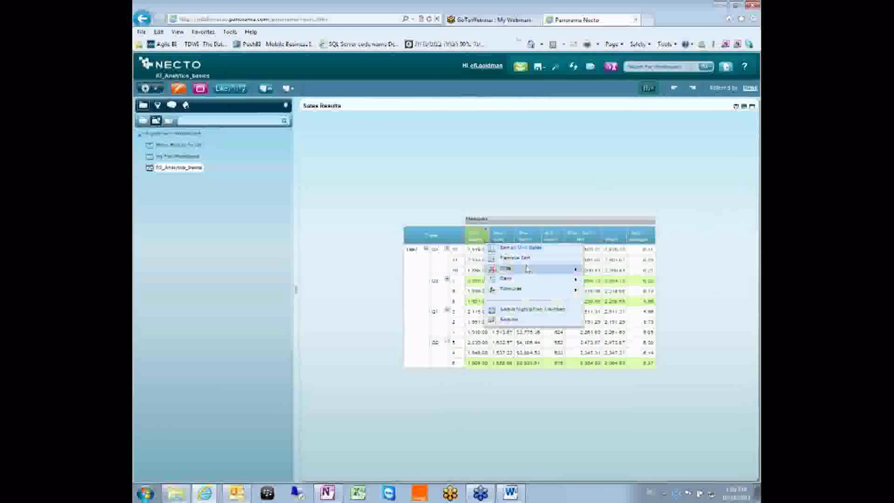
pyautogui.moveTo(510, 278)
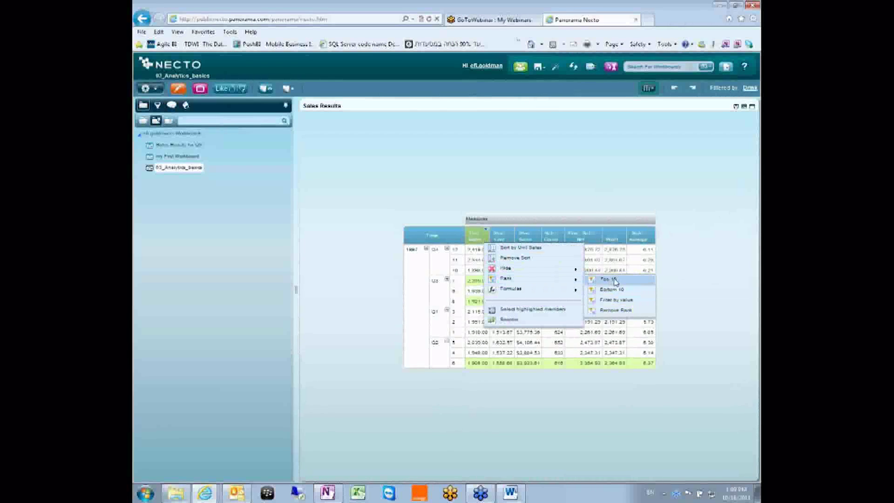
pyautogui.click(629, 301)
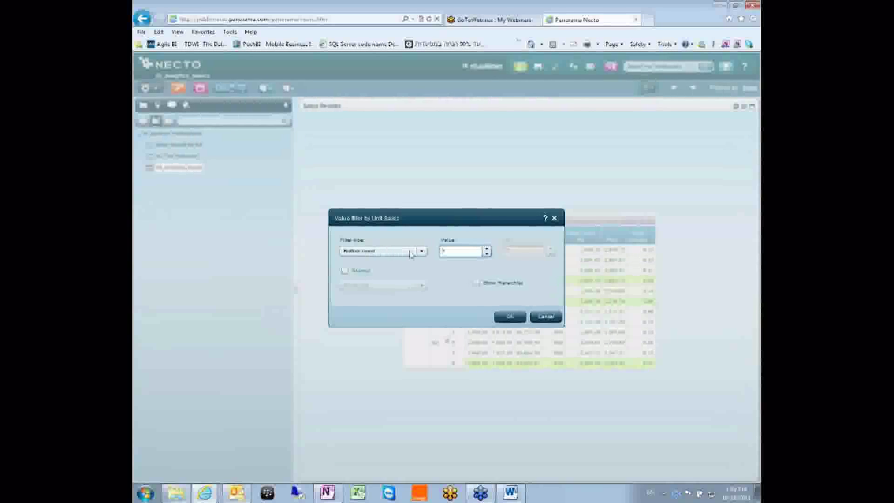
pyautogui.click(515, 317)
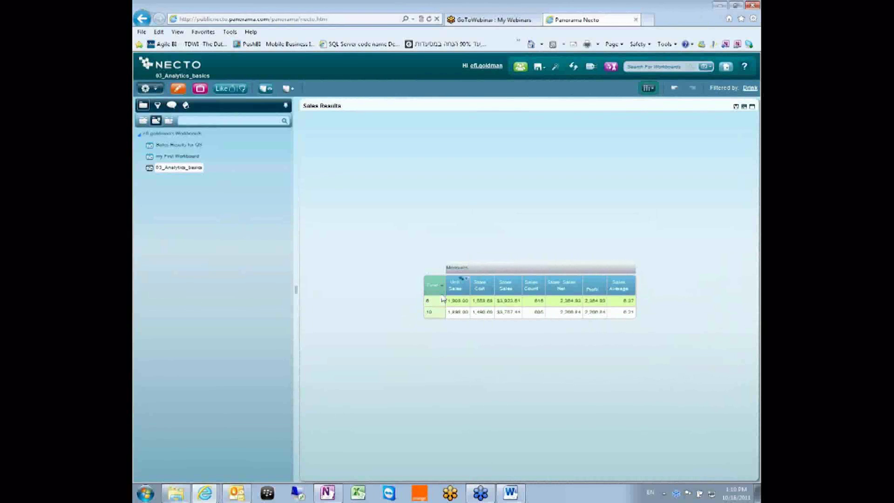
# Show the Quarter level of the Time dimension in the table rows.
pyautogui.click(441, 287)
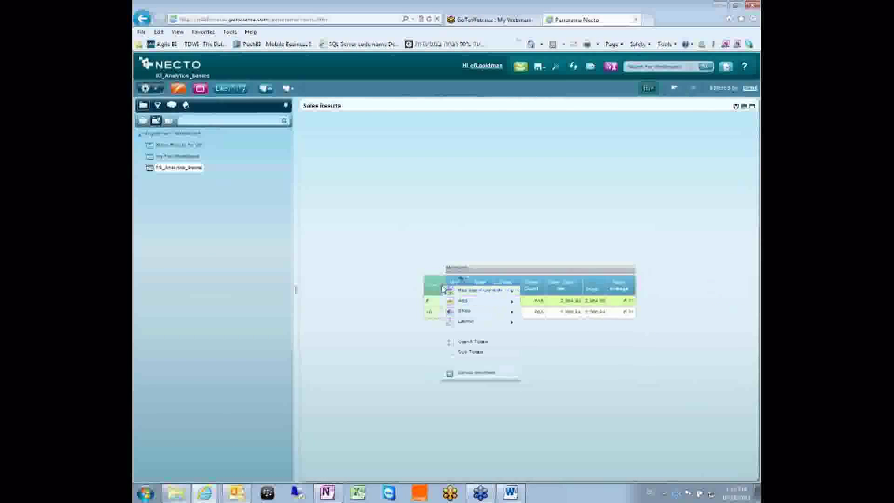
pyautogui.moveTo(486, 311)
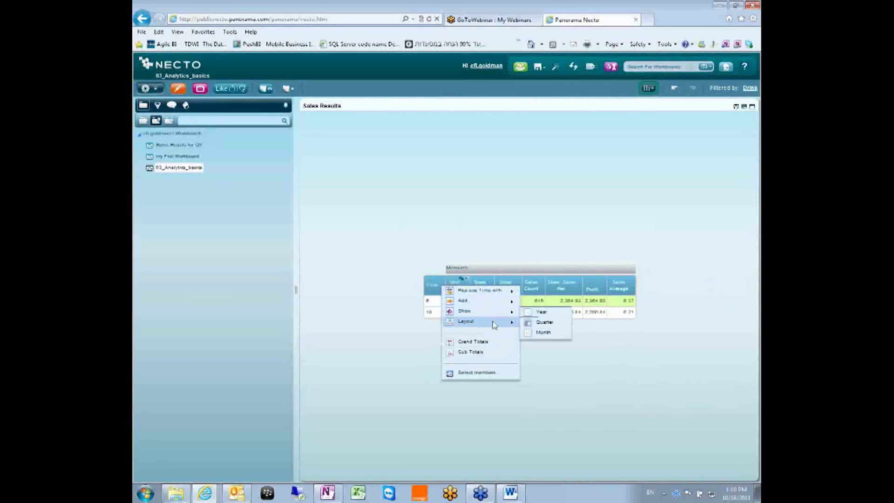
pyautogui.click(554, 325)
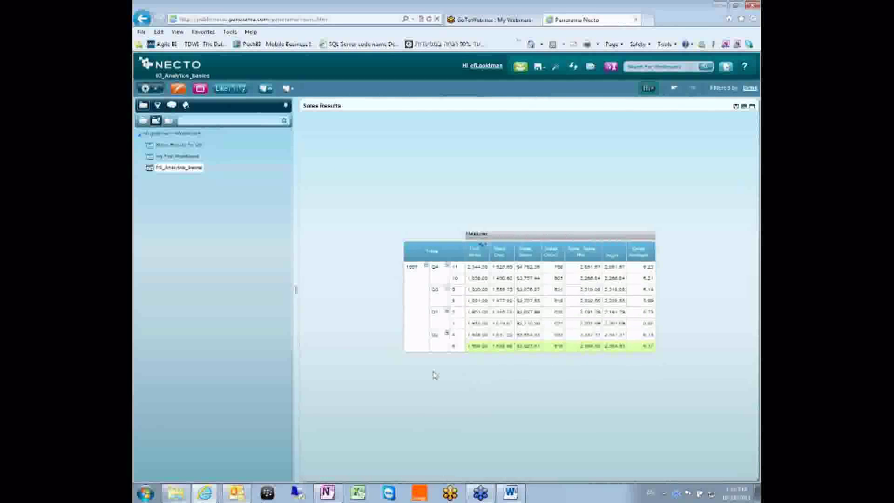
# Change the layout of the Time rows in the Sales Results table to Flat.
pyautogui.click(443, 253)
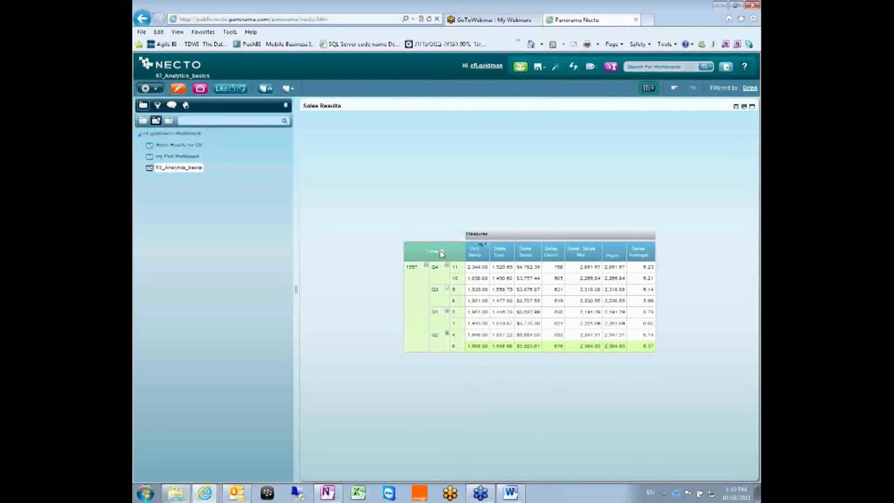
pyautogui.click(442, 252)
pyautogui.moveTo(466, 287)
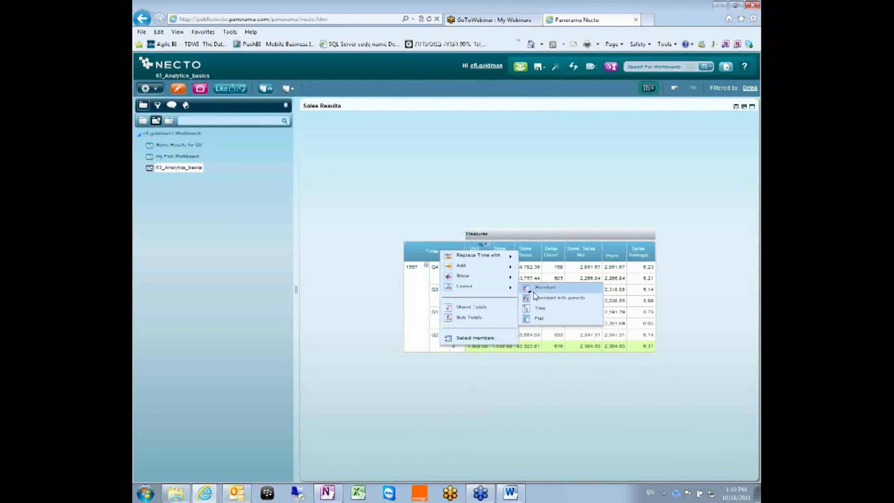
pyautogui.click(539, 319)
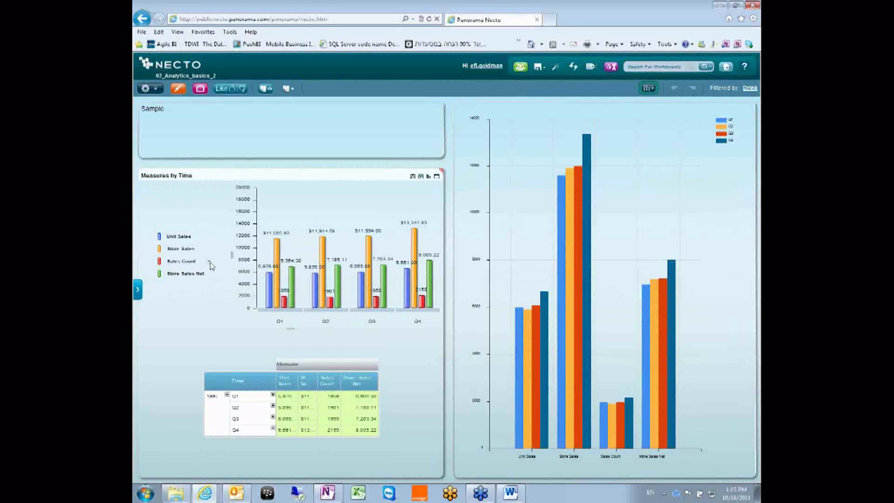
# Plot Sales Count on the second Y axis of the Measures by Time chart and display it as a line chart.
pyautogui.click(210, 264)
pyautogui.click(192, 264)
pyautogui.click(199, 265)
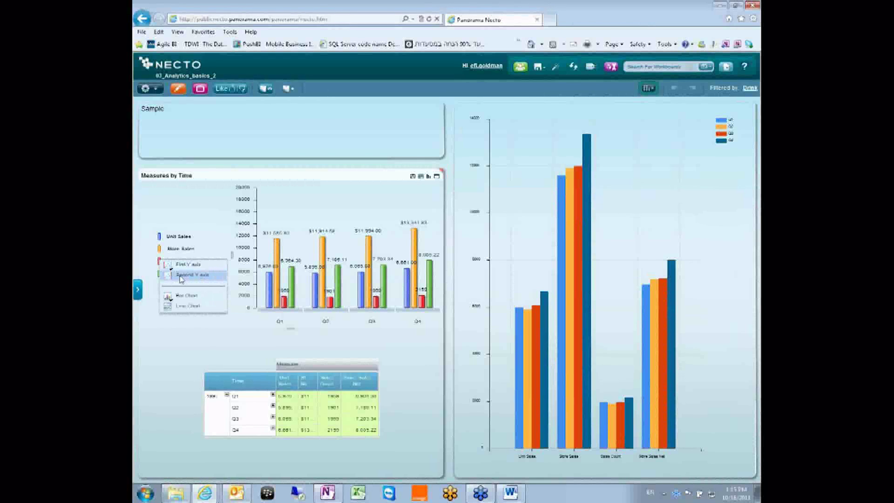
pyautogui.click(181, 278)
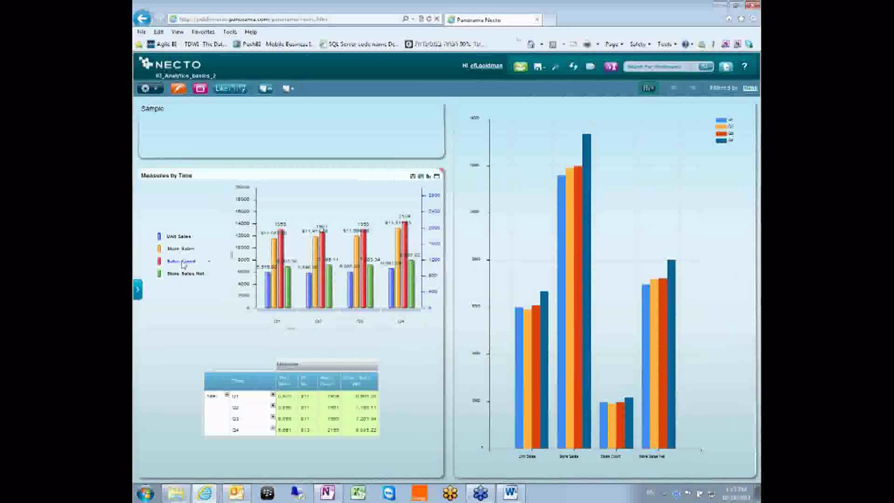
pyautogui.click(210, 262)
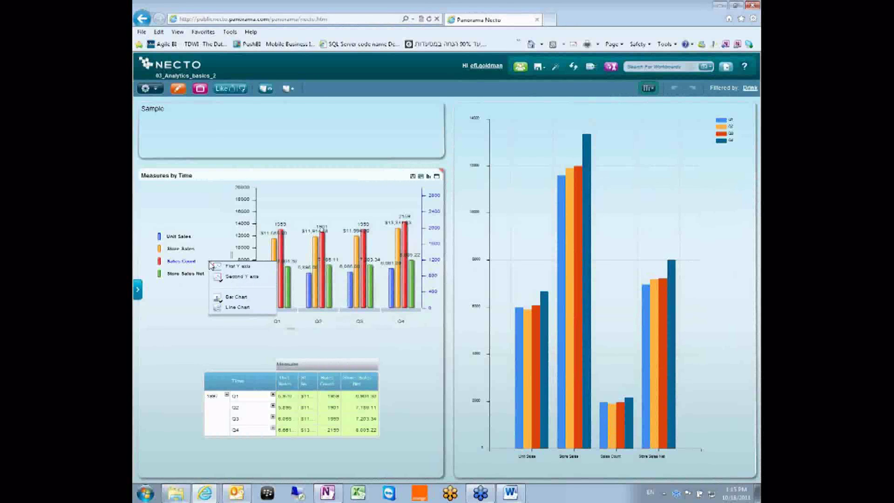
pyautogui.click(227, 308)
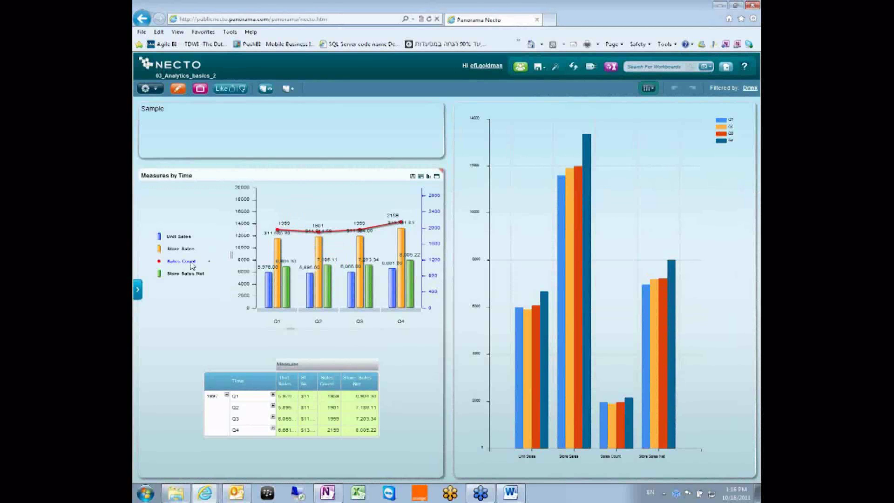
# Return Sales Count in the Measures by Time chart to the first Y axis and display it as a bar chart.
pyautogui.moveTo(210, 276)
pyautogui.click(212, 266)
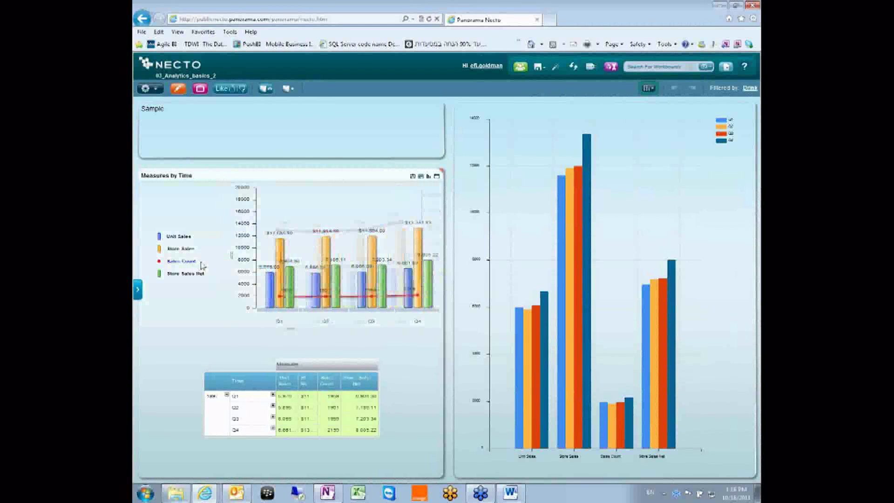
pyautogui.moveTo(211, 269)
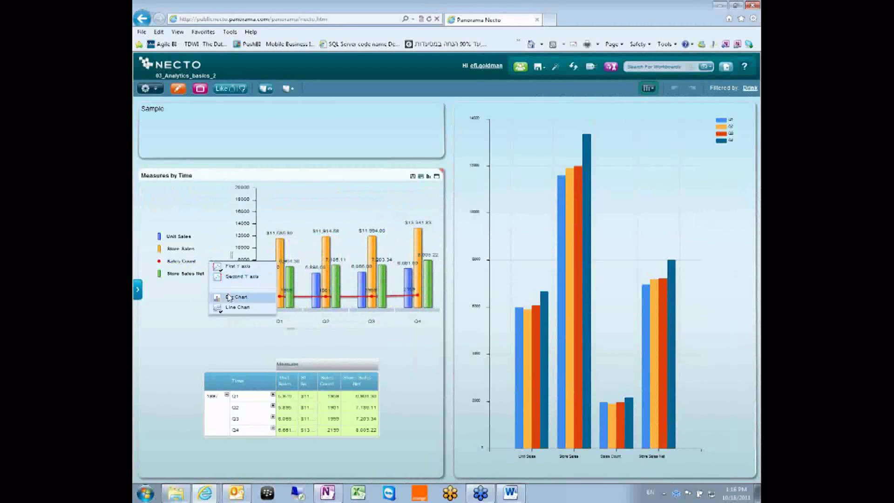
pyautogui.click(226, 299)
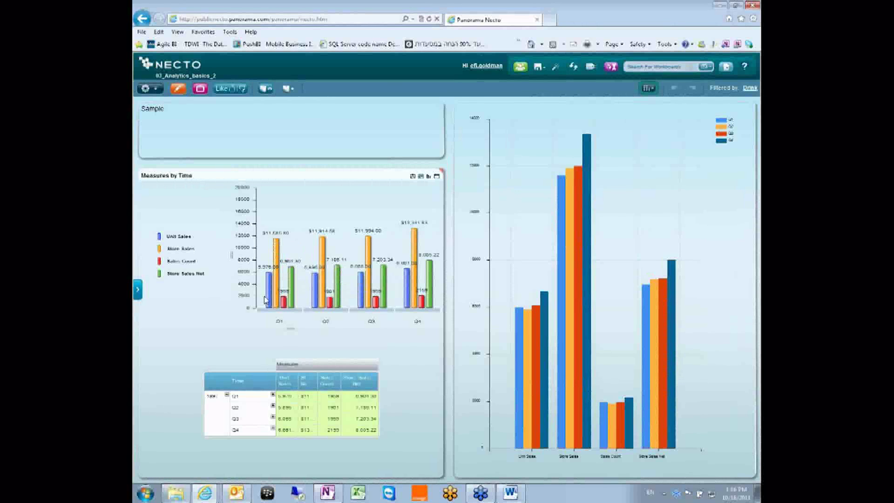
# Plot Store Sales Net on the second Y axis of the Measures by Time chart and display it as a line chart.
pyautogui.click(209, 276)
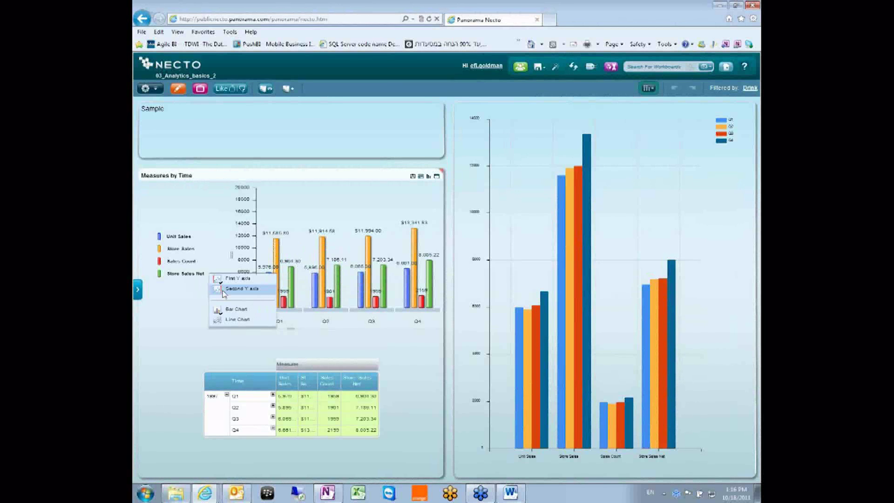
pyautogui.click(224, 290)
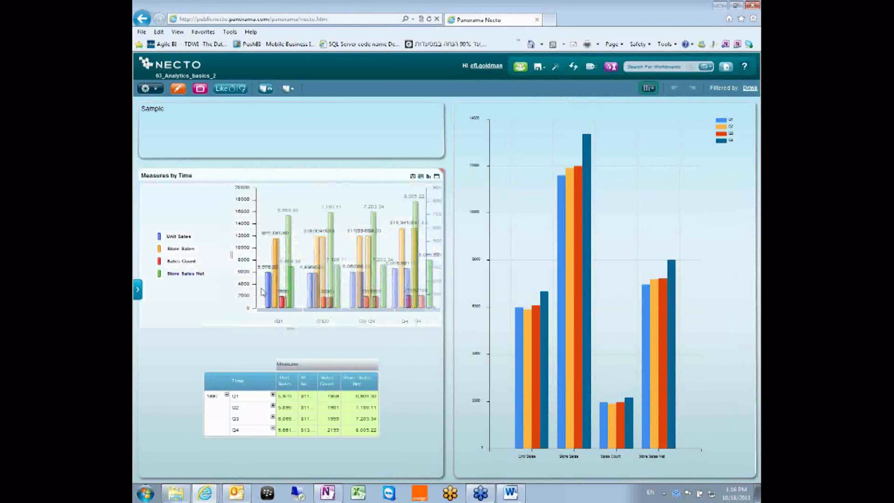
pyautogui.click(209, 275)
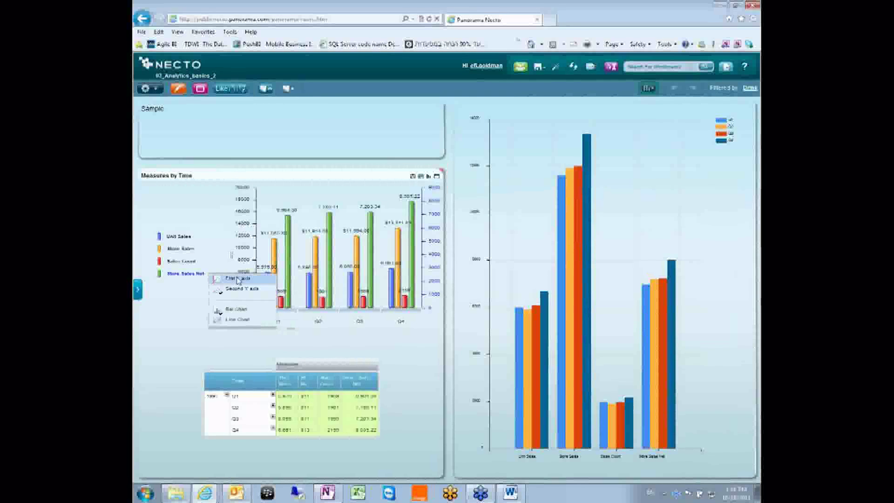
pyautogui.click(237, 320)
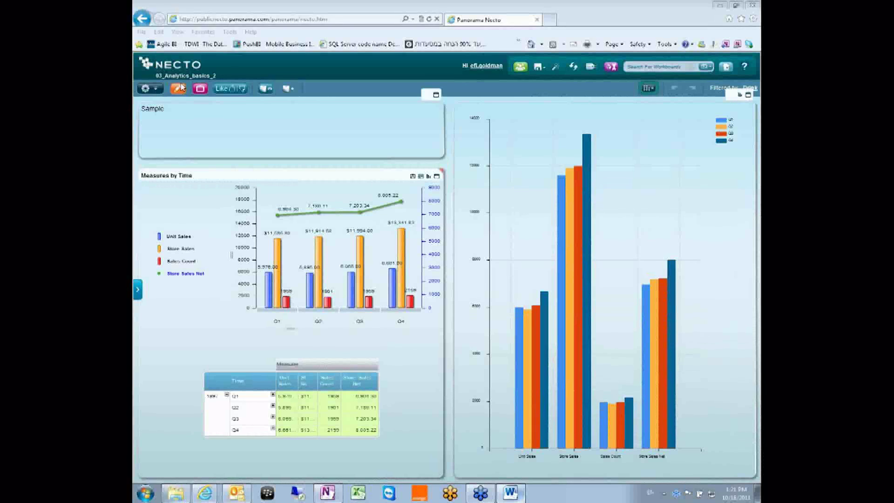
# Reopen the 03_Analytics_basics_2 workboard from the Training folder and save a copy under the same name in the personal workboards.
pyautogui.click(137, 290)
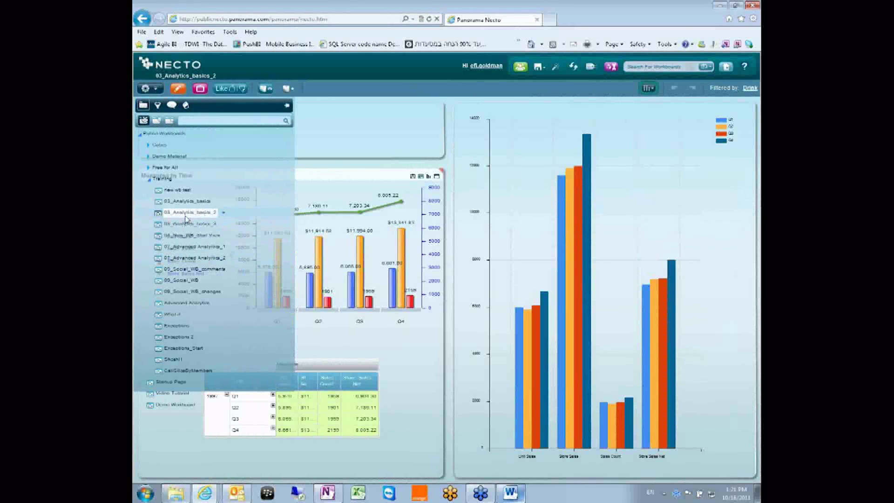
pyautogui.click(195, 218)
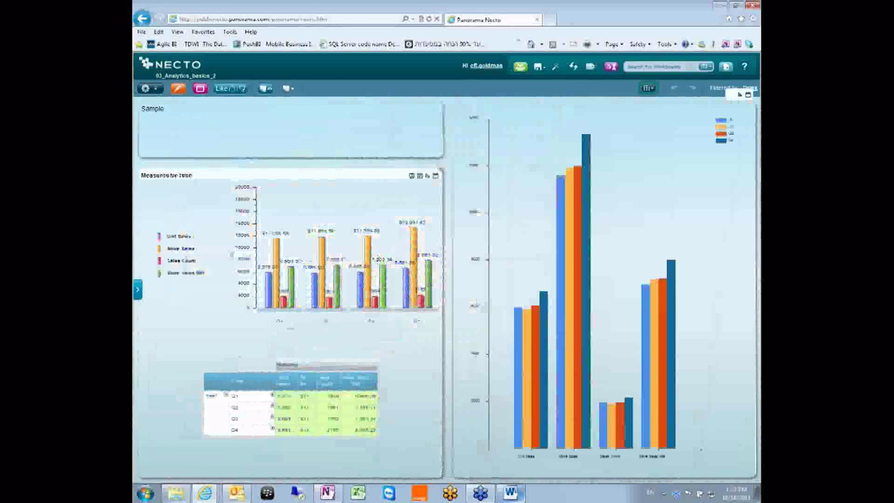
pyautogui.moveTo(204, 493)
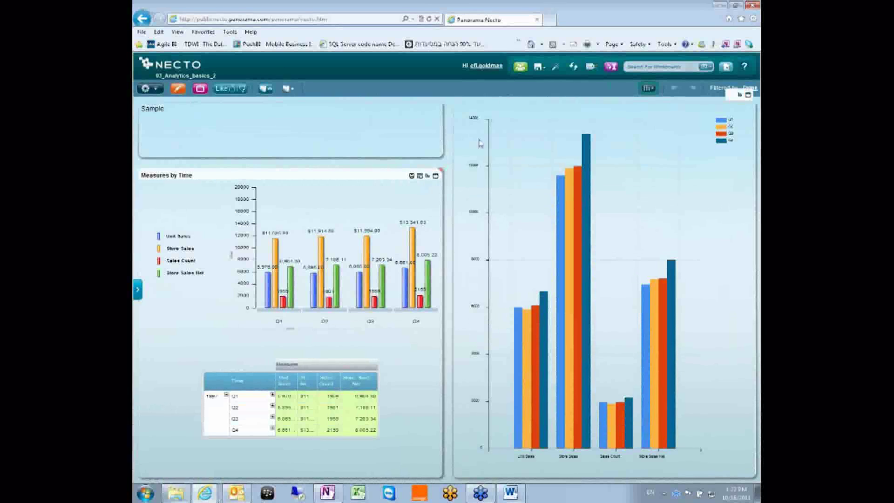
pyautogui.click(540, 67)
pyautogui.click(551, 80)
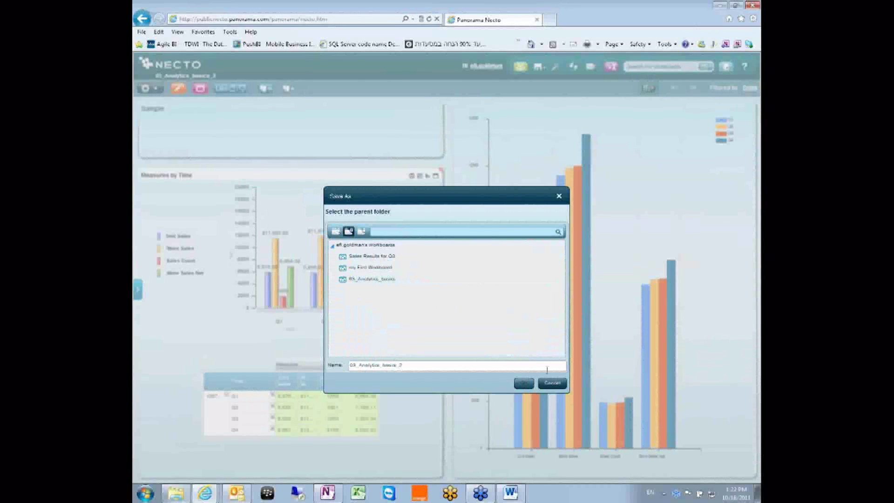
pyautogui.press('Return')
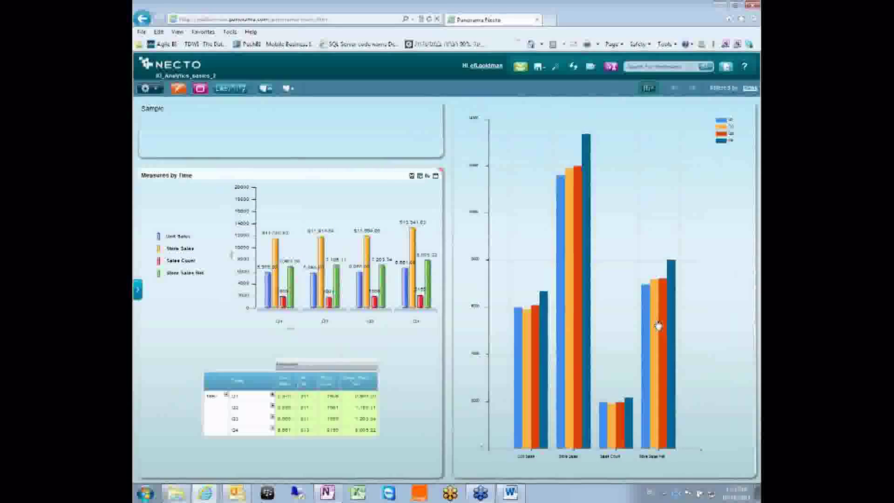
# Drill down from Q1 to its months in the Measures by Time chart and drill back up to the quarters.
pyautogui.moveTo(657, 324)
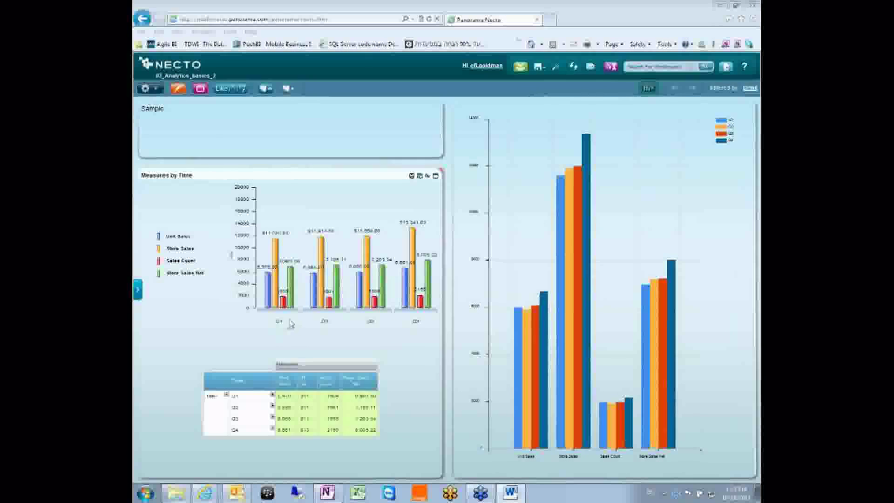
pyautogui.moveTo(275, 285)
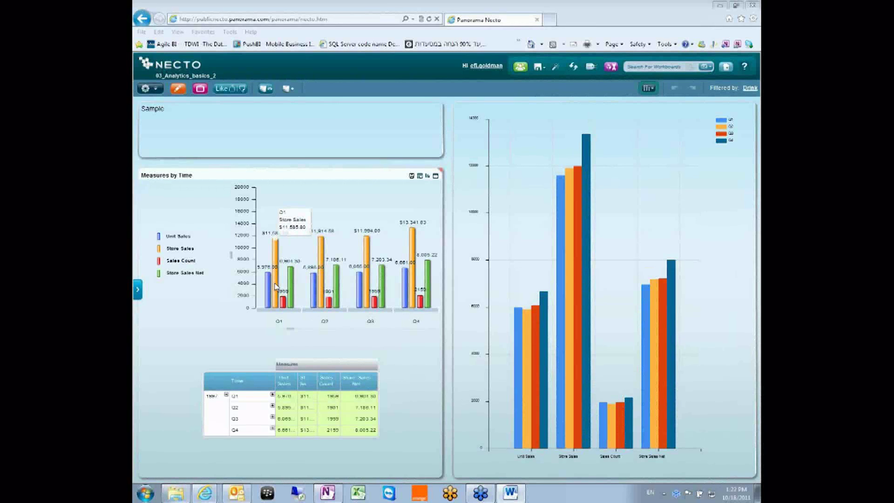
pyautogui.click(276, 285)
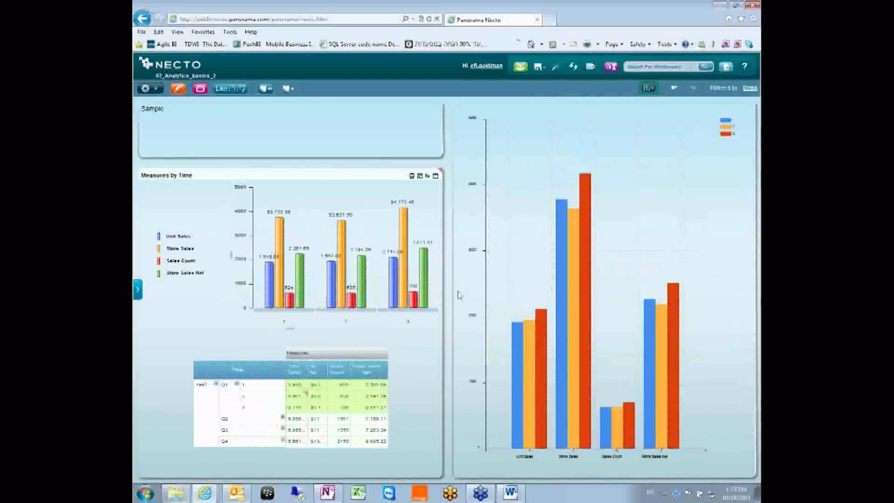
pyautogui.click(279, 285)
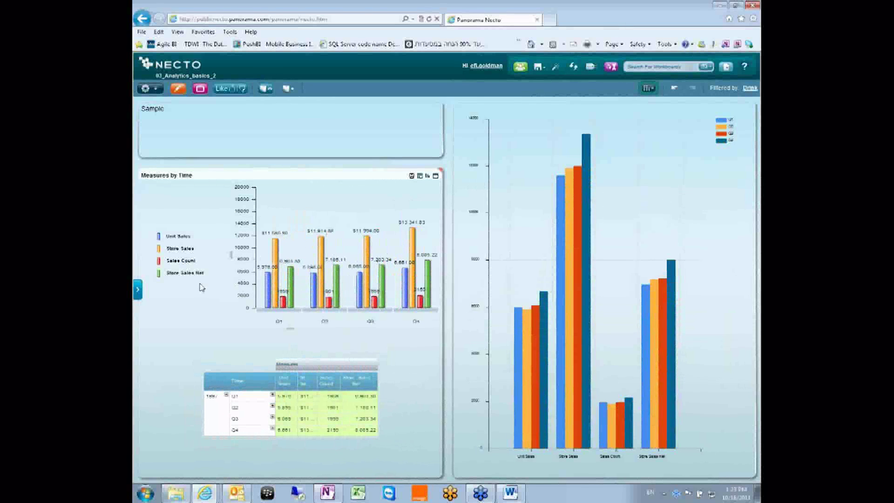
# Widen the narrow Store Sales column in the Measures by Time table.
pyautogui.moveTo(428, 266)
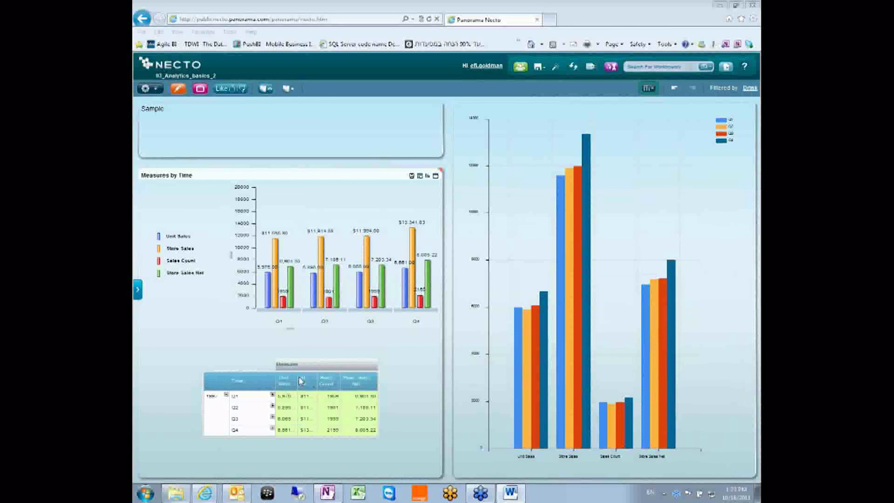
pyautogui.moveTo(299, 376); pyautogui.dragTo(350, 381)
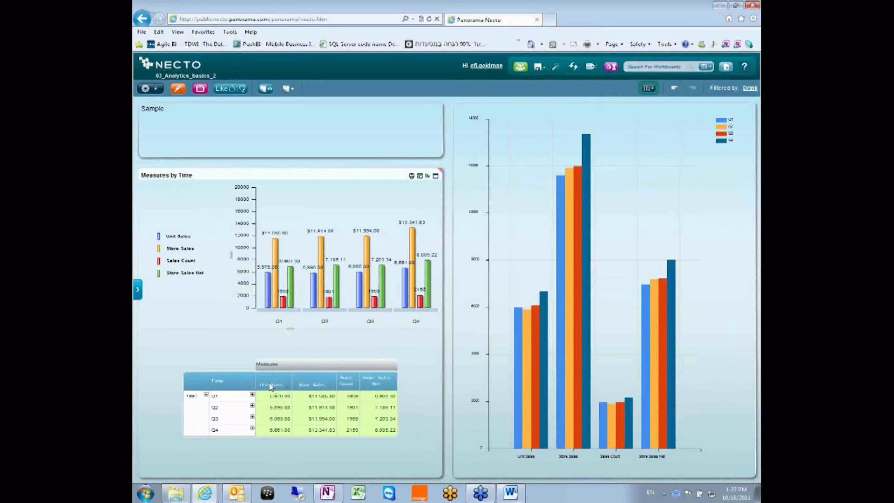
pyautogui.click(271, 387)
pyautogui.keyDown('ctrl'); pyautogui.click(318, 386); pyautogui.keyUp('ctrl')
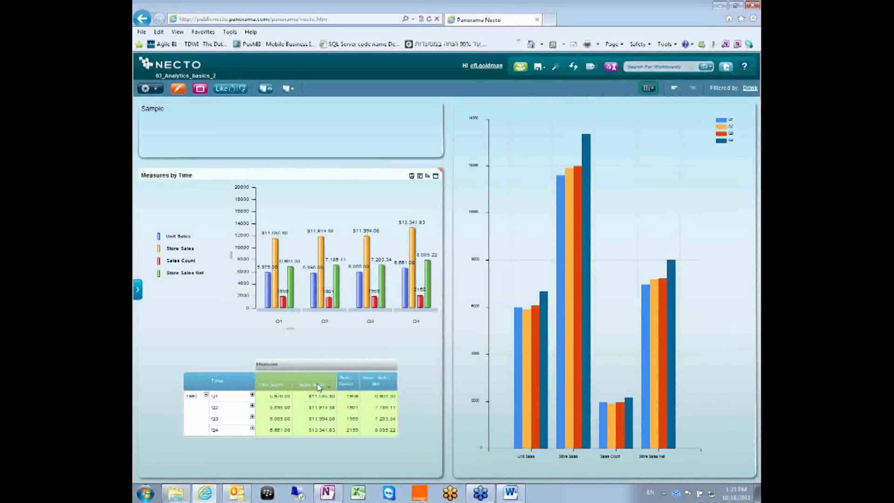
pyautogui.rightClick(329, 388)
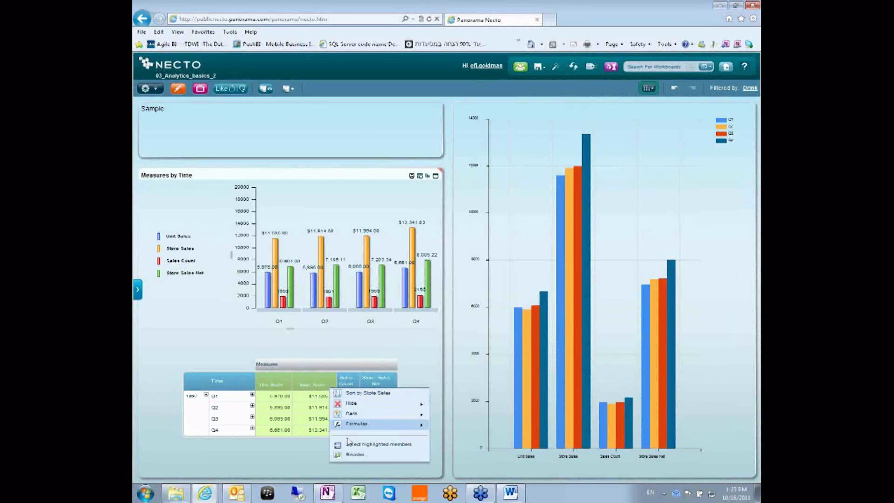
pyautogui.click(321, 345)
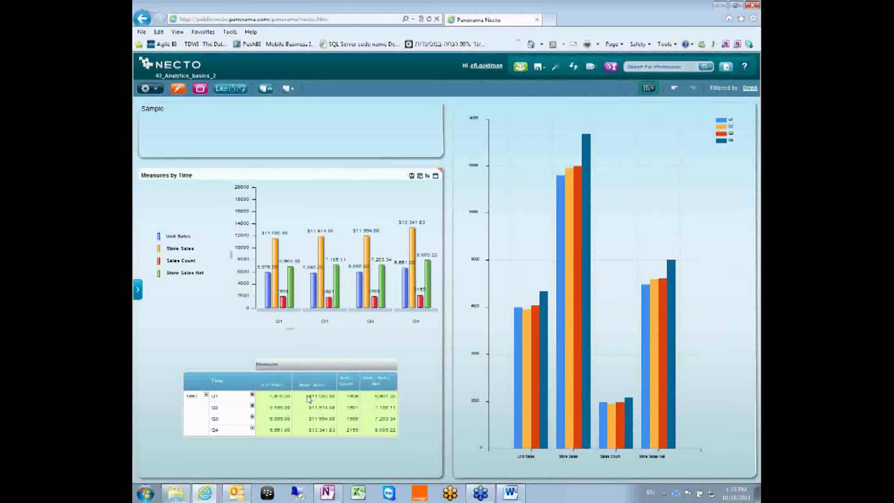
# Limit the highlighted table cells plotted in the charts to Unit Sales and Store Sales for Q2 and Q3.
pyautogui.click(347, 399)
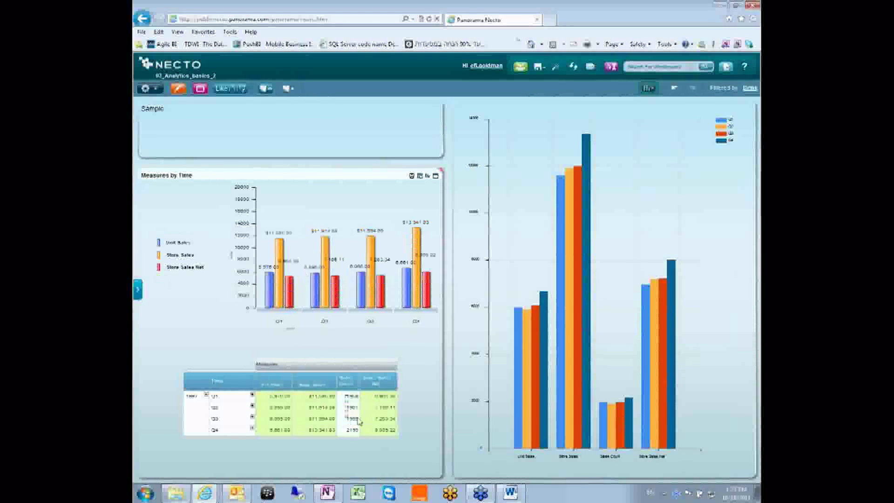
pyautogui.click(372, 403)
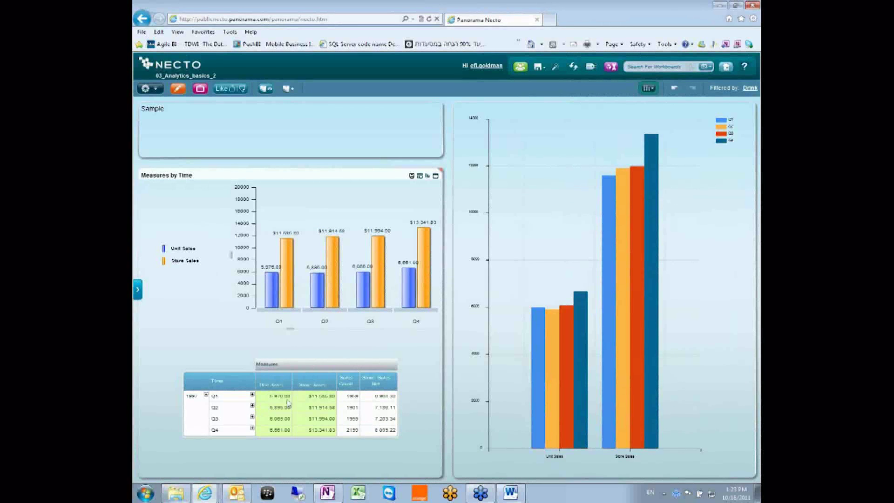
pyautogui.moveTo(267, 395); pyautogui.dragTo(306, 400)
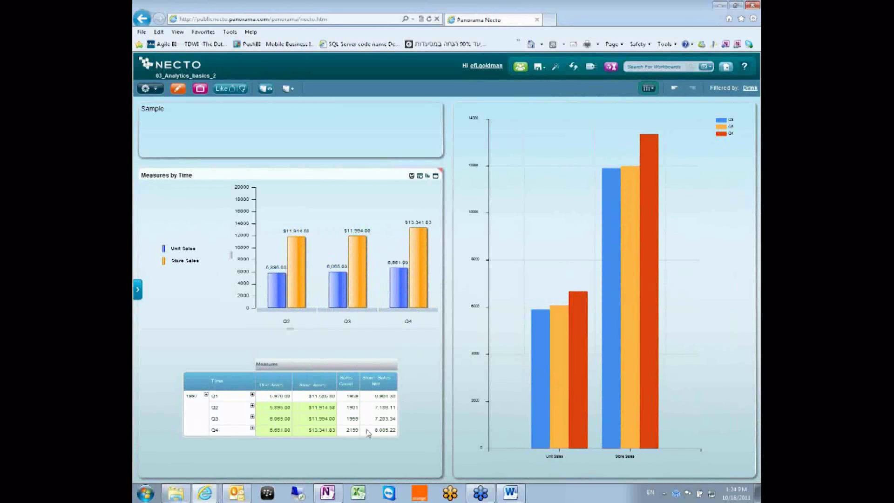
pyautogui.moveTo(271, 430); pyautogui.dragTo(327, 428)
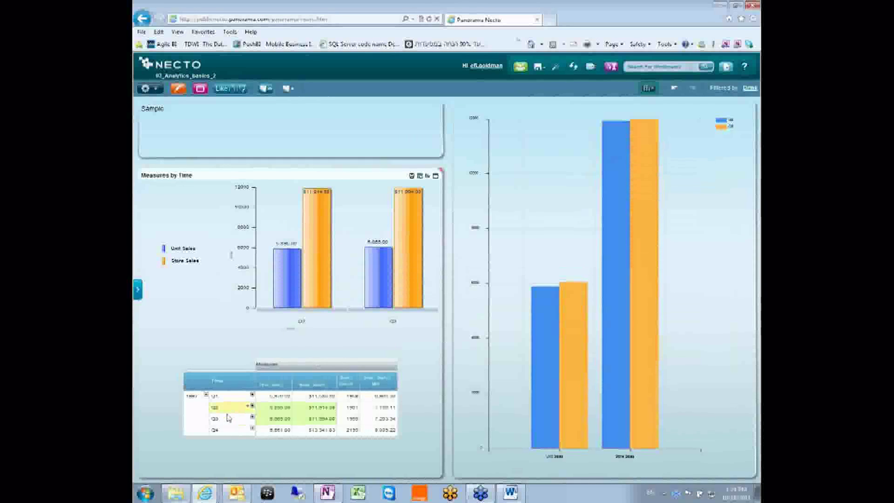
pyautogui.click(247, 417)
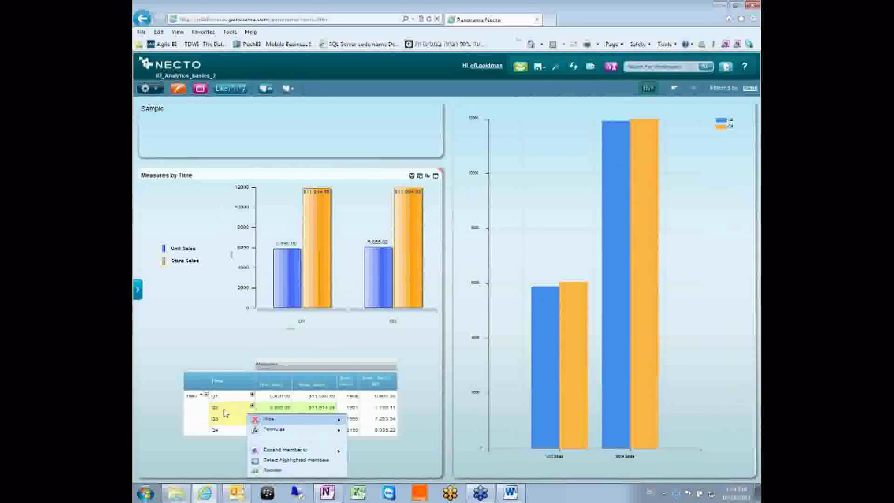
pyautogui.click(237, 345)
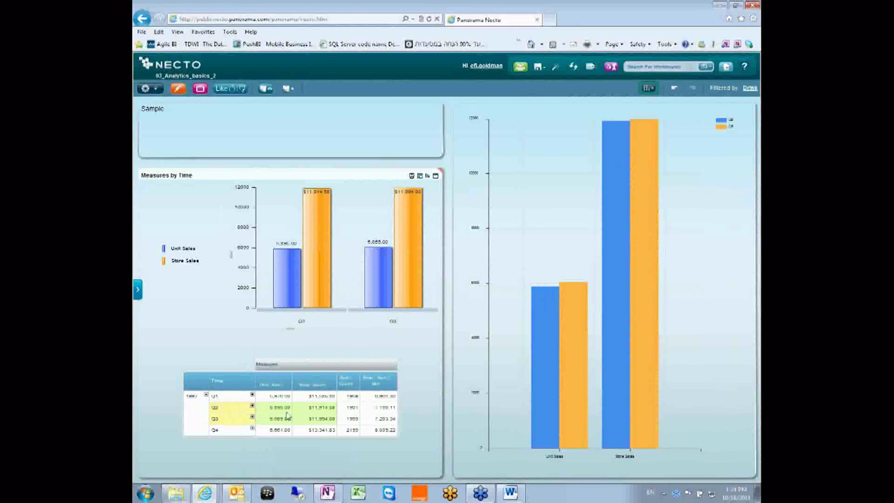
pyautogui.click(268, 415)
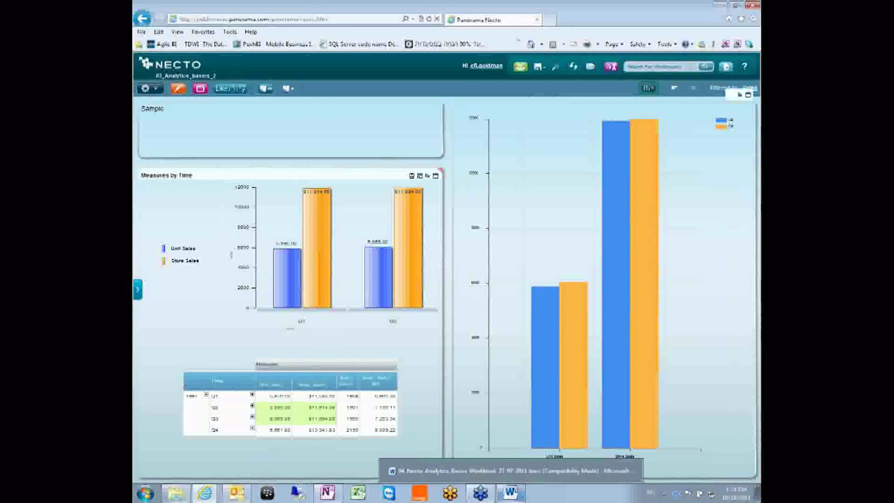
pyautogui.click(511, 493)
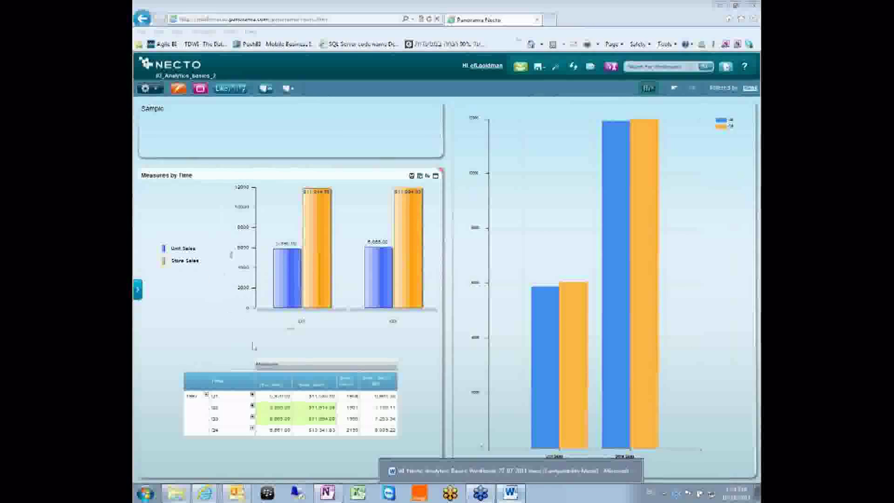
pyautogui.moveTo(288, 268)
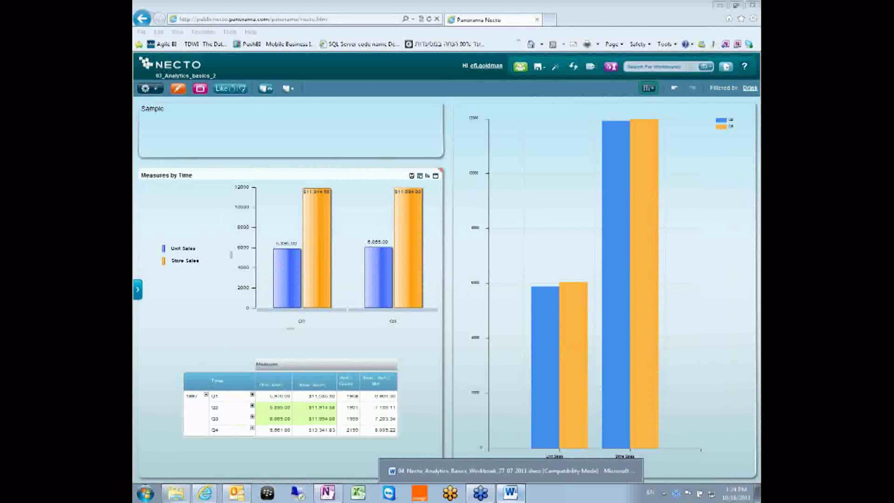
# Add Sales Count for Q2 and Q3 to the charted cells and assign it to the second Y axis in Measures by Time.
pyautogui.click(347, 401)
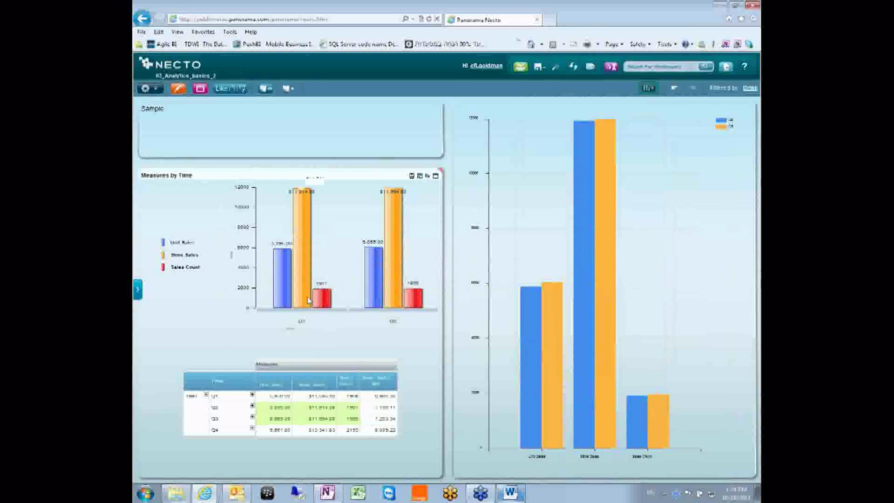
pyautogui.moveTo(208, 274)
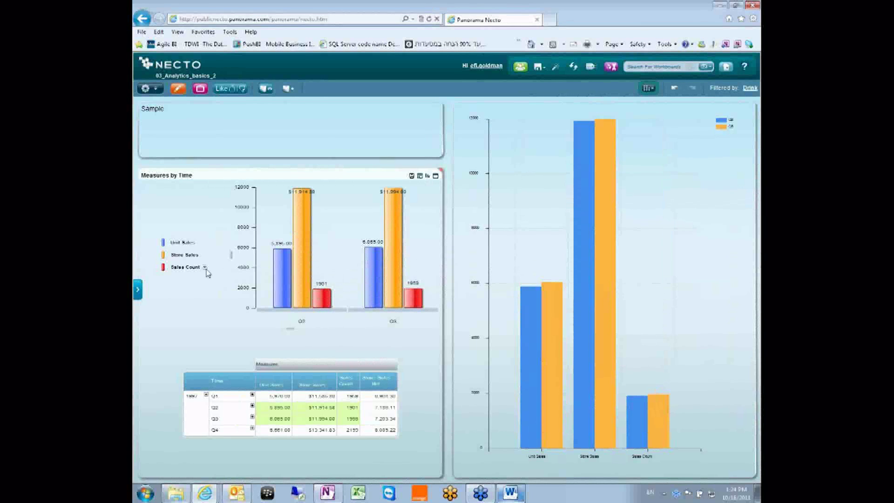
pyautogui.click(205, 268)
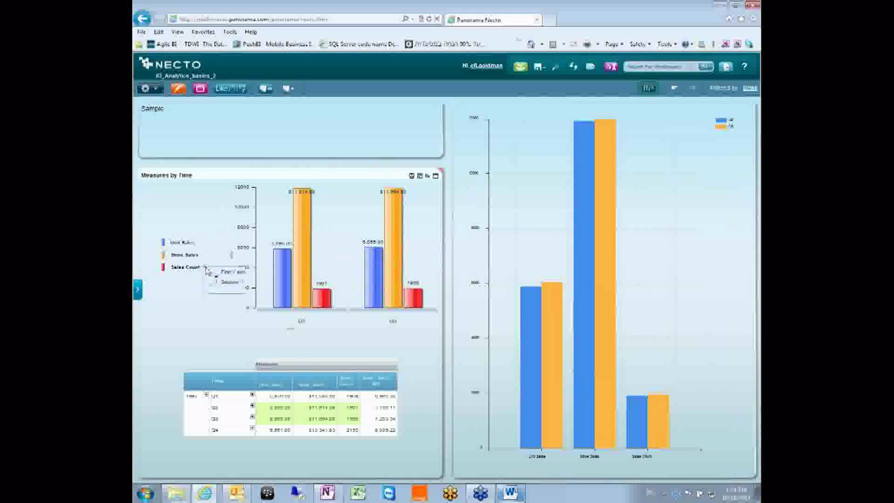
pyautogui.click(229, 282)
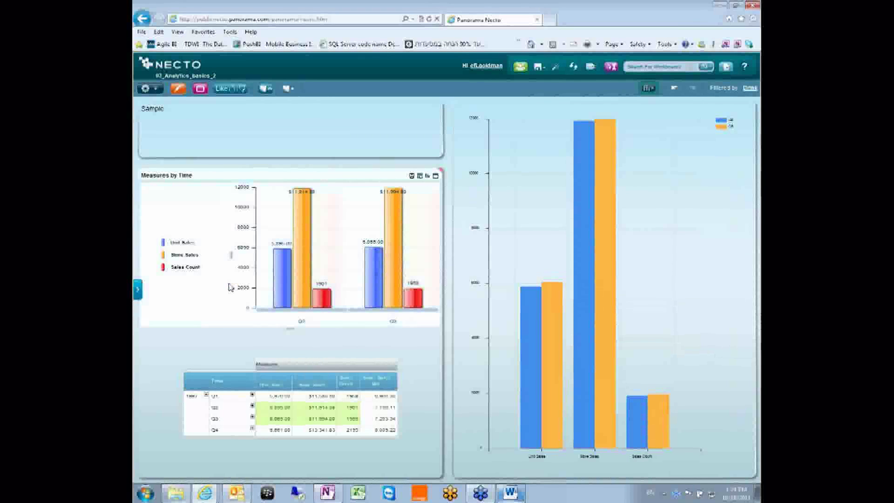
# Switch the Sales Count series in the Measures by Time chart to a line and back to bars.
pyautogui.click(206, 270)
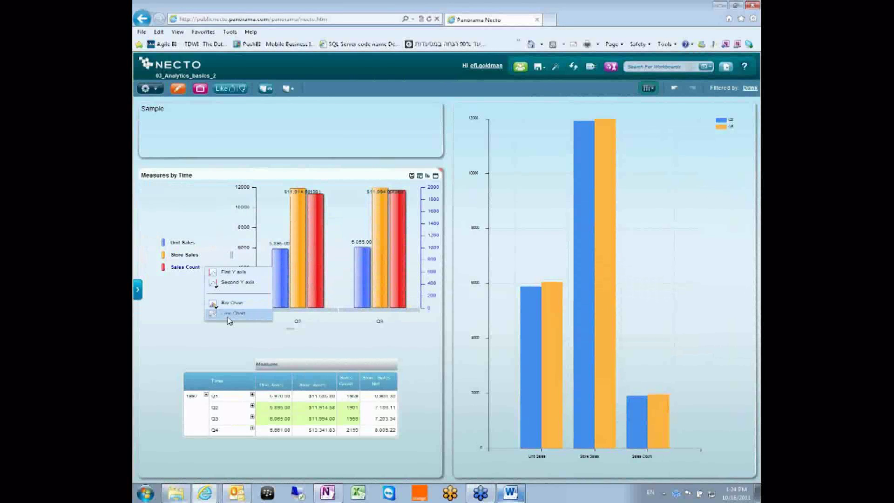
pyautogui.click(228, 313)
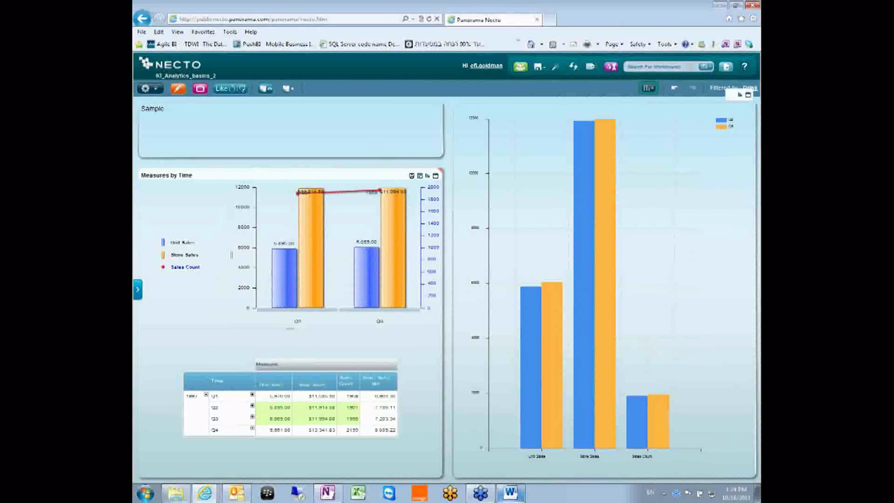
pyautogui.click(510, 493)
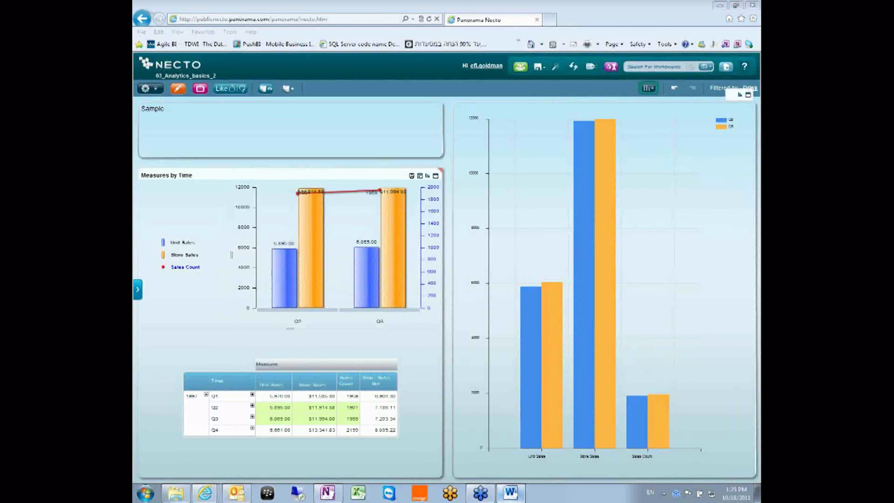
pyautogui.rightClick(203, 268)
pyautogui.click(231, 303)
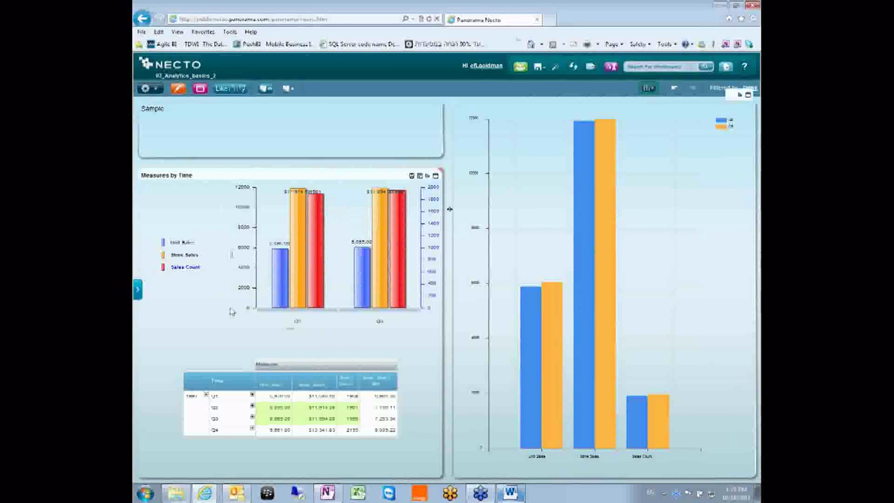
# Increase the height of the chart area above the Measures by Time table and show Sales Count as a line.
pyautogui.moveTo(291, 328); pyautogui.dragTo(288, 354)
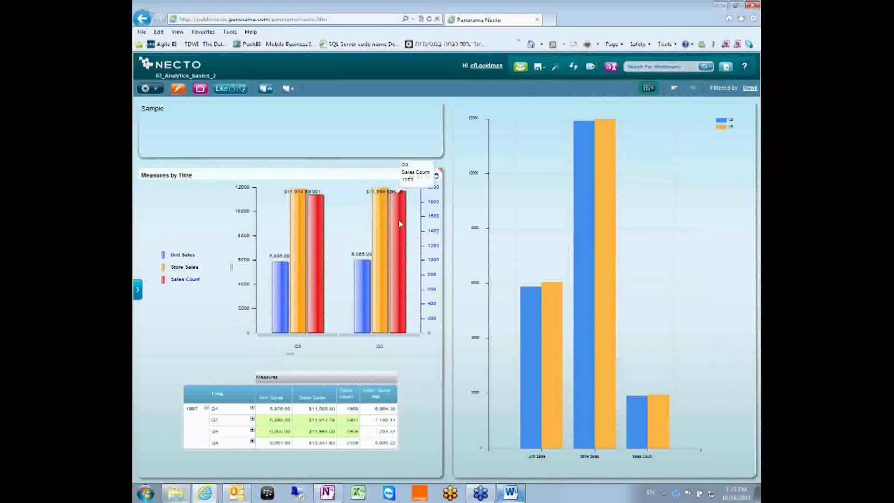
pyautogui.moveTo(290, 220)
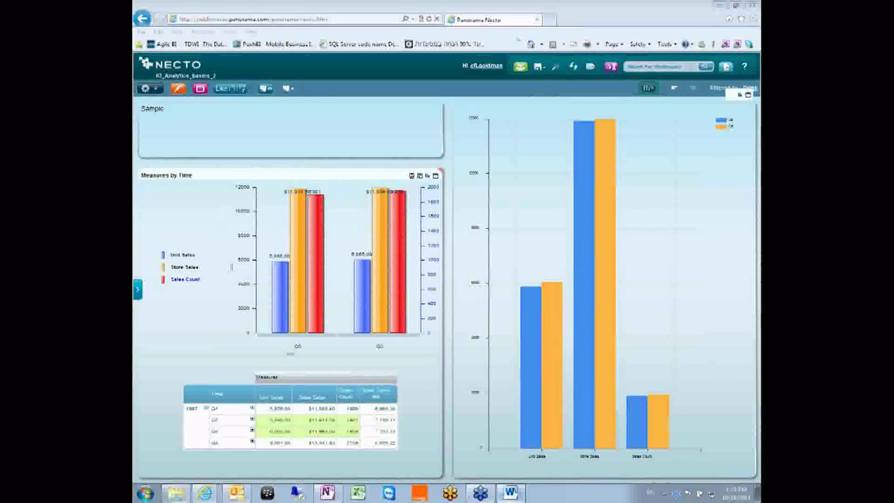
pyautogui.rightClick(200, 280)
pyautogui.click(241, 326)
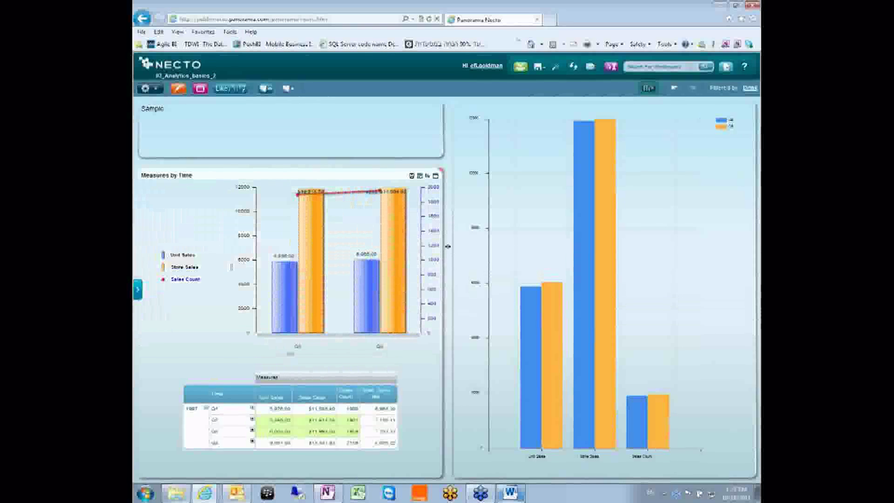
# Widen the Measures by Time panel and rotate its chart to plot the measures as categories and the quarters as series.
pyautogui.moveTo(447, 246); pyautogui.dragTo(539, 246)
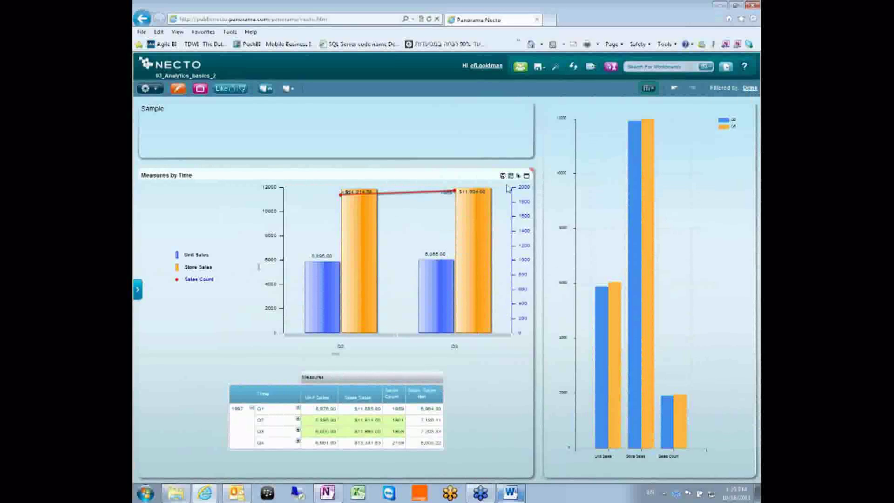
pyautogui.click(519, 177)
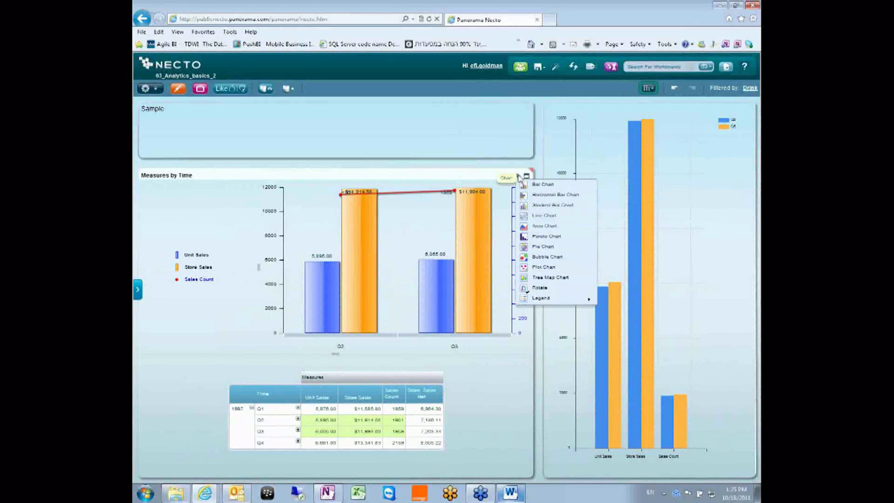
pyautogui.click(531, 289)
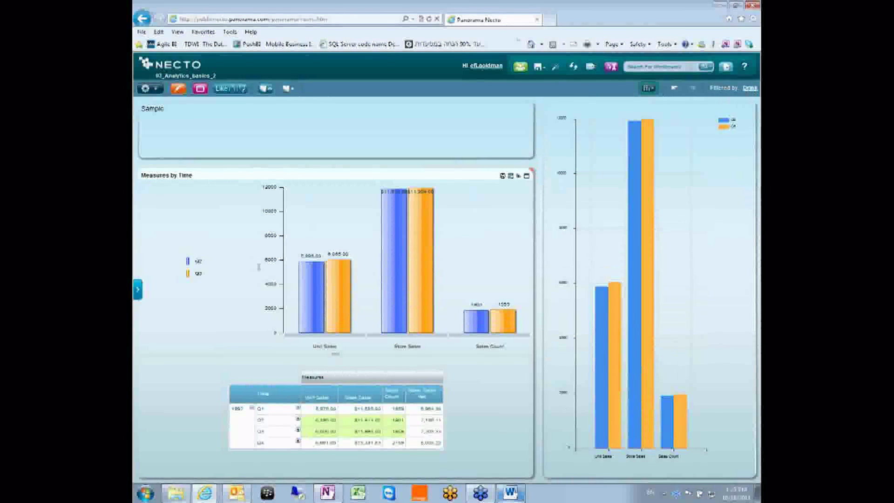
pyautogui.click(511, 492)
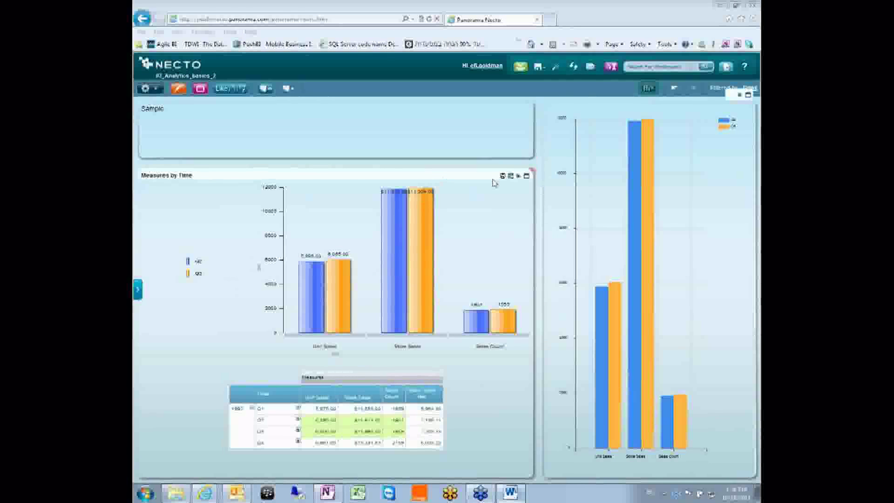
# Try the stacked bar and pie chart types on the Measures by Time chart.
pyautogui.click(518, 176)
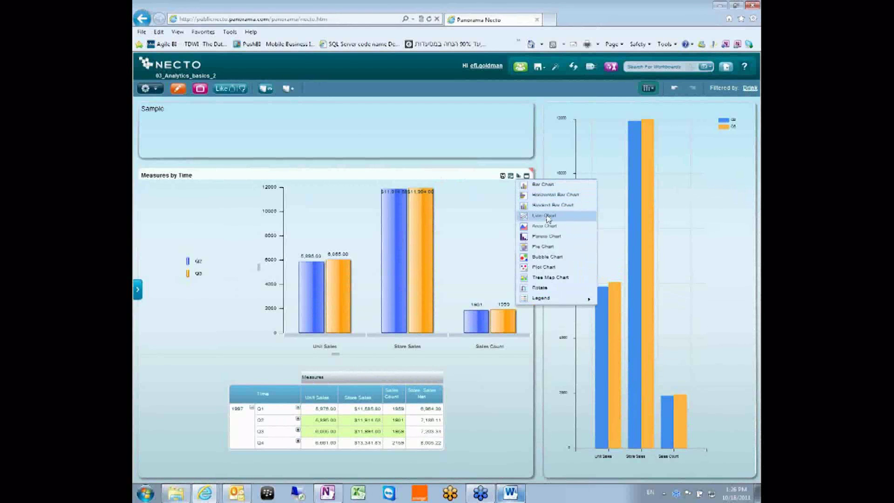
pyautogui.click(552, 205)
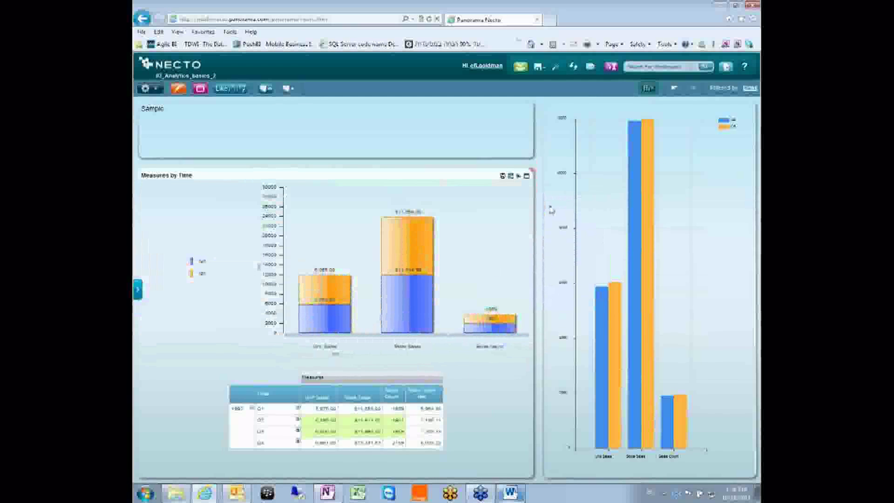
pyautogui.click(518, 175)
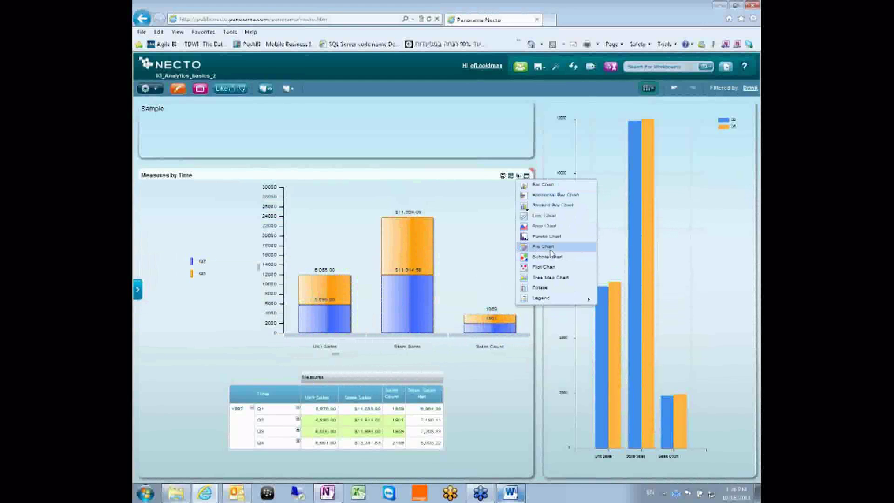
pyautogui.click(550, 249)
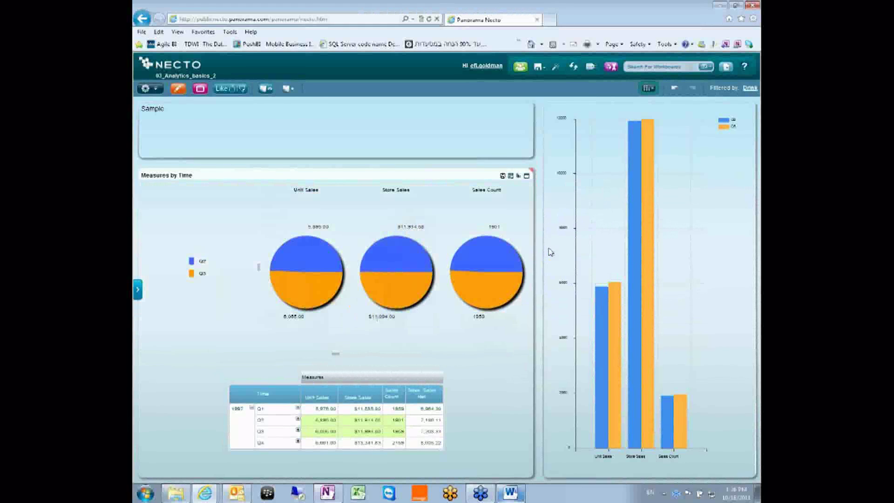
# Change the Measures by Time chart to a horizontal bar chart with its legend above the plot.
pyautogui.click(519, 175)
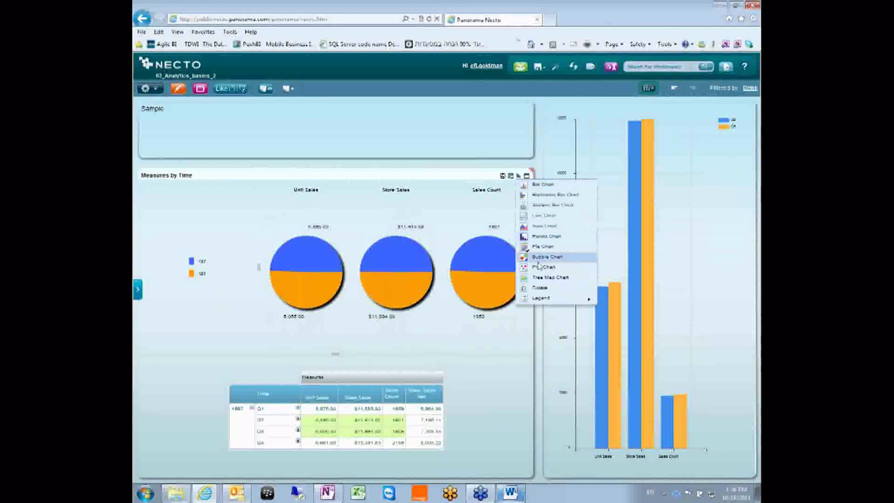
pyautogui.click(538, 199)
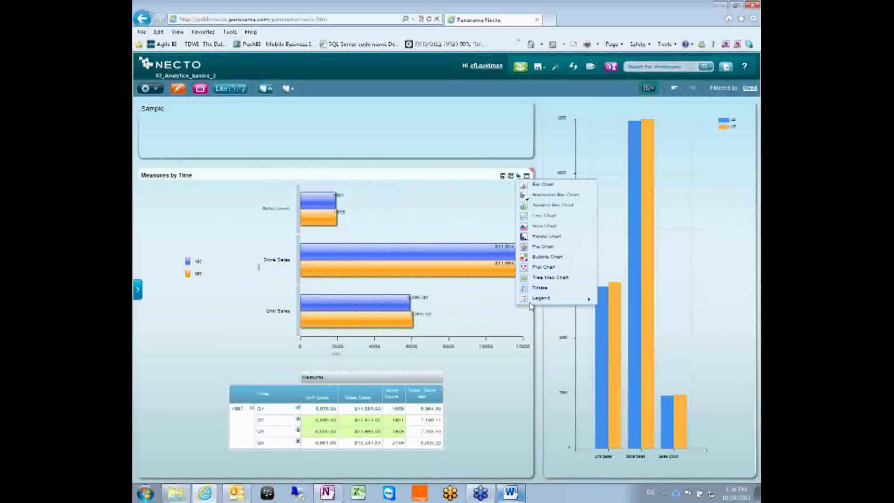
pyautogui.moveTo(542, 299)
pyautogui.click(635, 329)
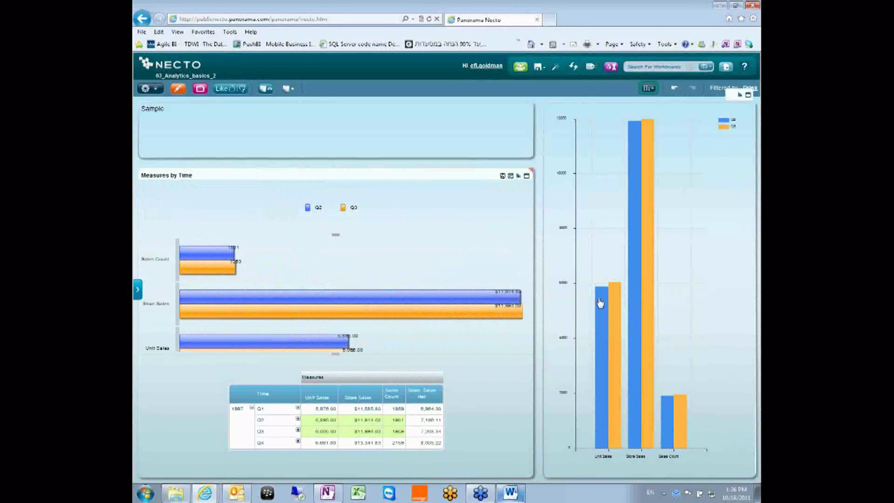
# Try the stacked bar and pie chart types on the separate chart beside the Measures by Time panel.
pyautogui.click(740, 98)
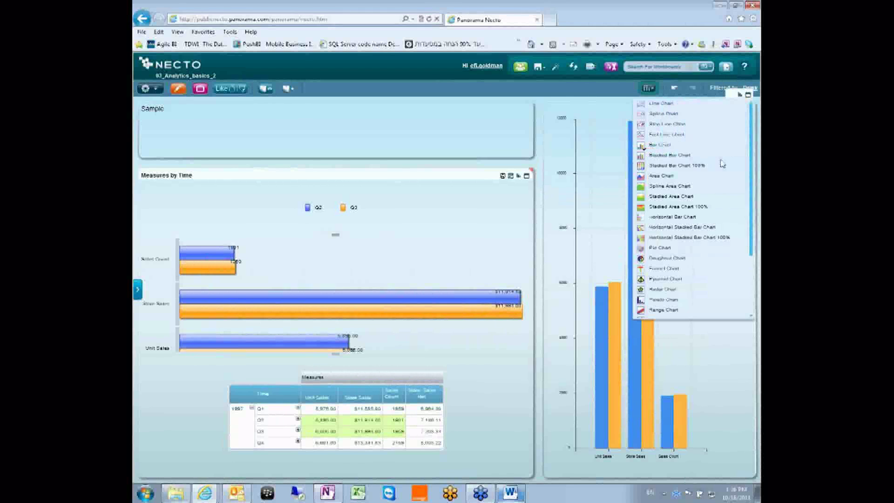
pyautogui.click(673, 161)
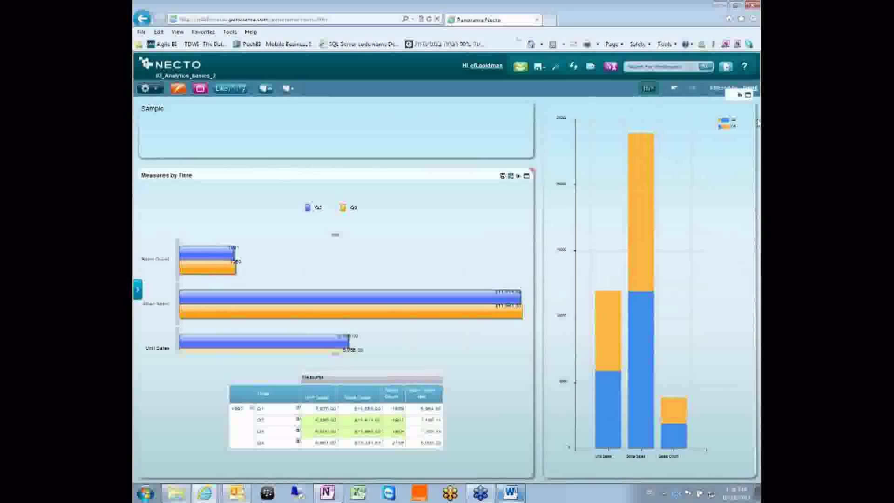
pyautogui.click(740, 97)
pyautogui.click(665, 249)
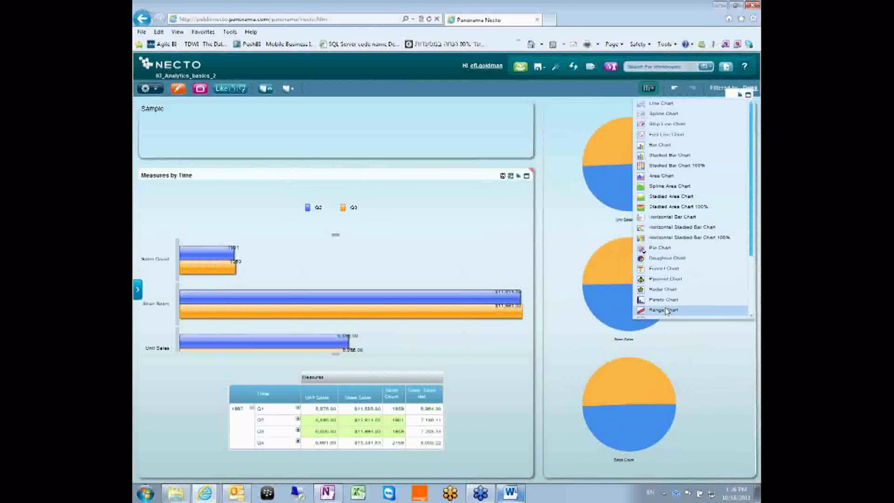
# Give the separate chart a 3D look and change it to a pyramid chart.
pyautogui.scroll(-3, 681, 311)
pyautogui.click(660, 290)
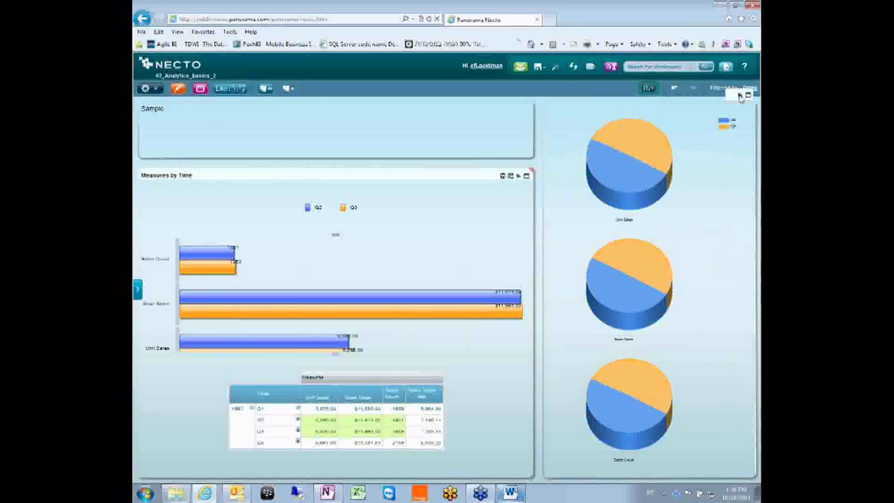
pyautogui.click(740, 95)
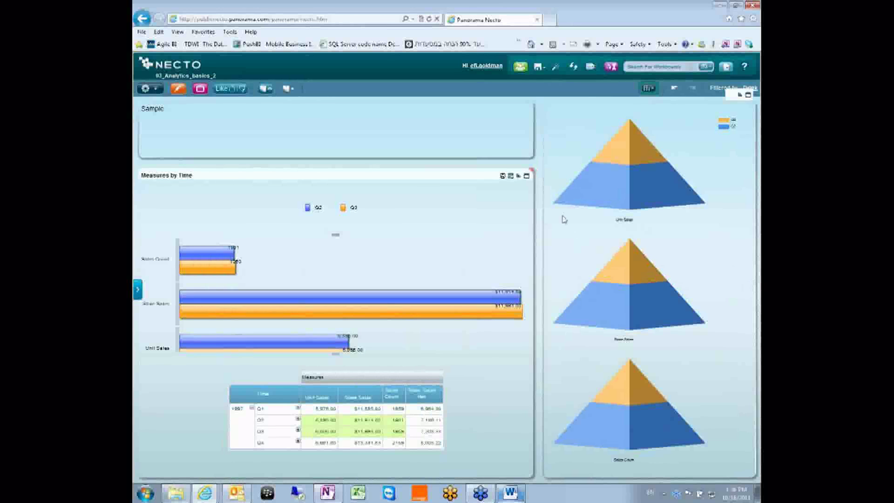
# Widen the Measures by Time panel further and rotate its chart to plot the quarters as categories and the measures as series.
pyautogui.moveTo(540, 217); pyautogui.dragTo(603, 221)
pyautogui.moveTo(603, 222); pyautogui.dragTo(604, 222)
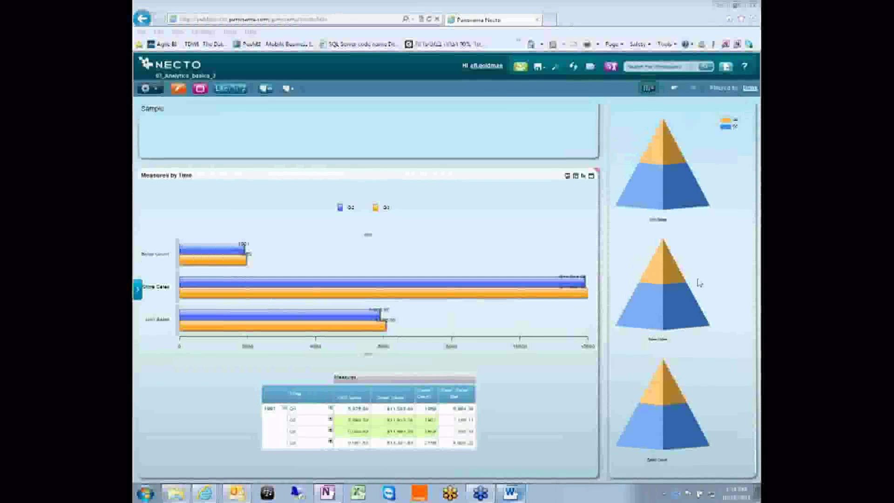
pyautogui.click(584, 177)
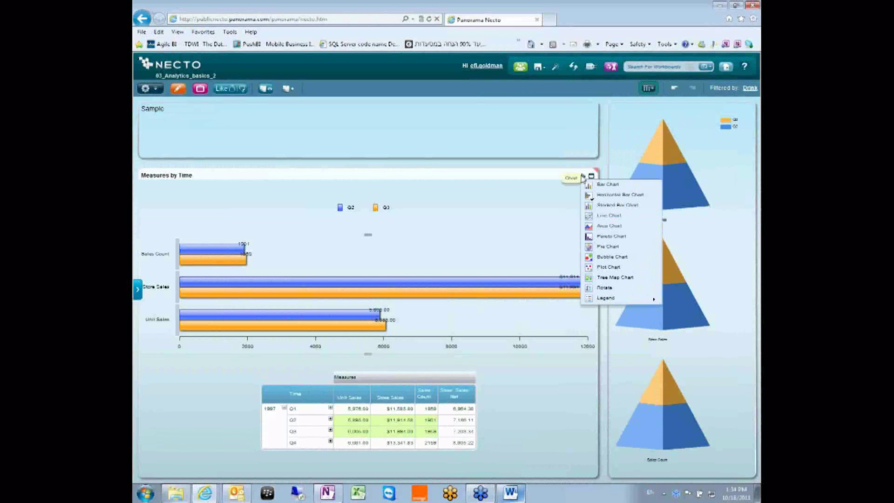
pyautogui.click(600, 287)
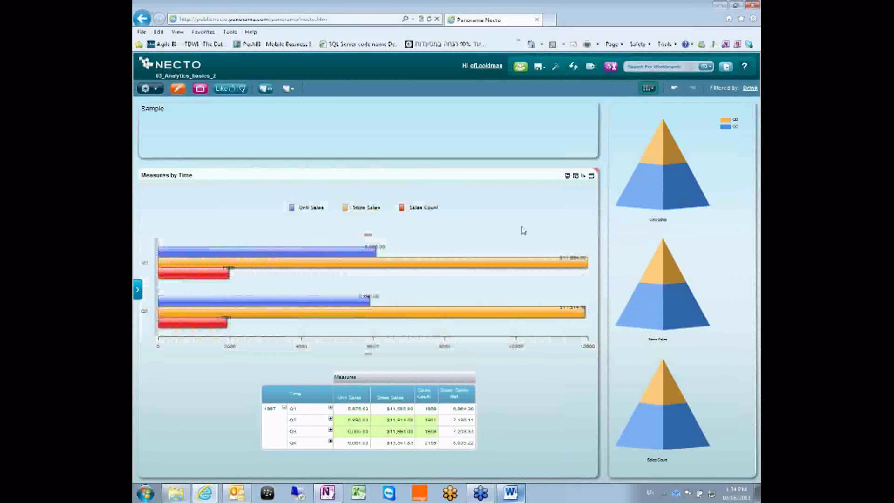